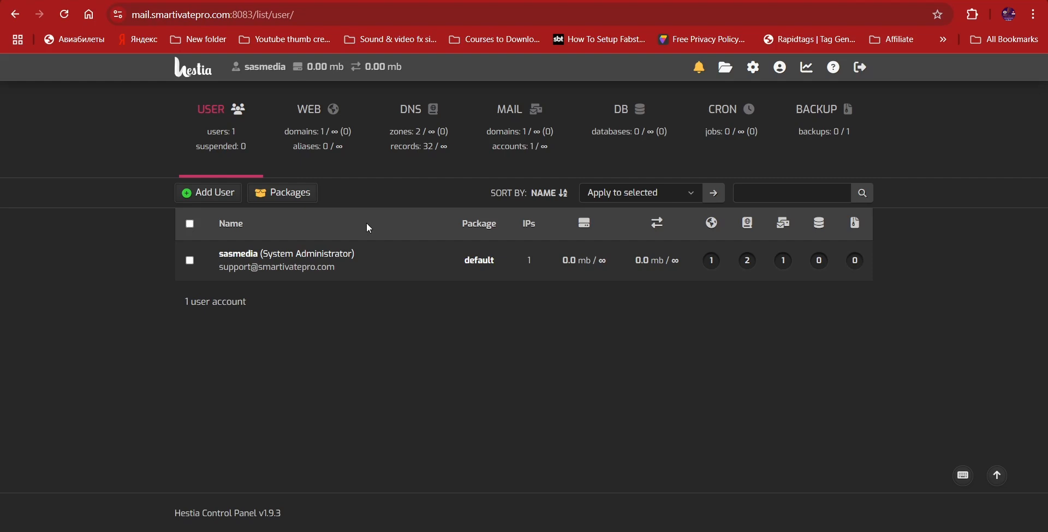
Open the form for adding a mail account to the smartivatepro.com mail domain
click(530, 126)
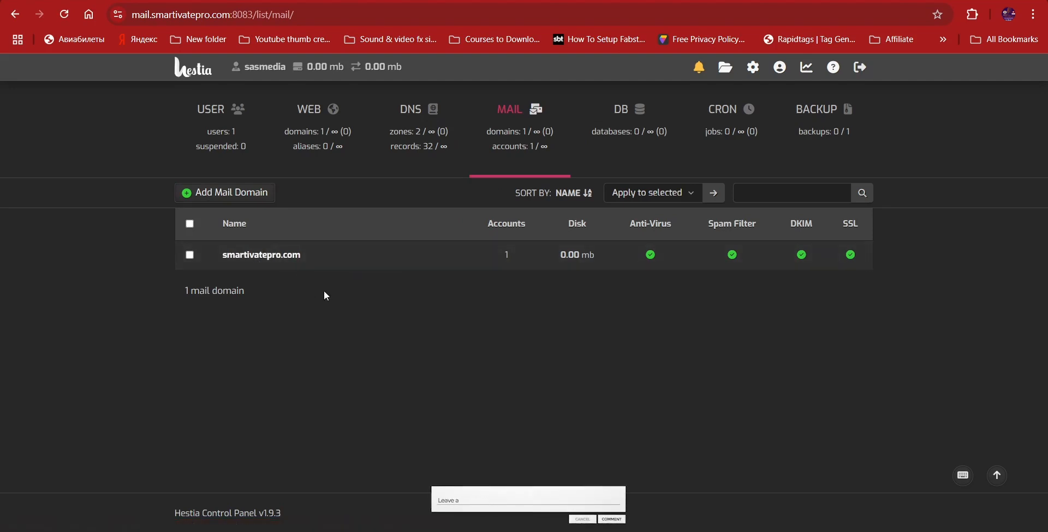
drag(324, 291, 209, 257)
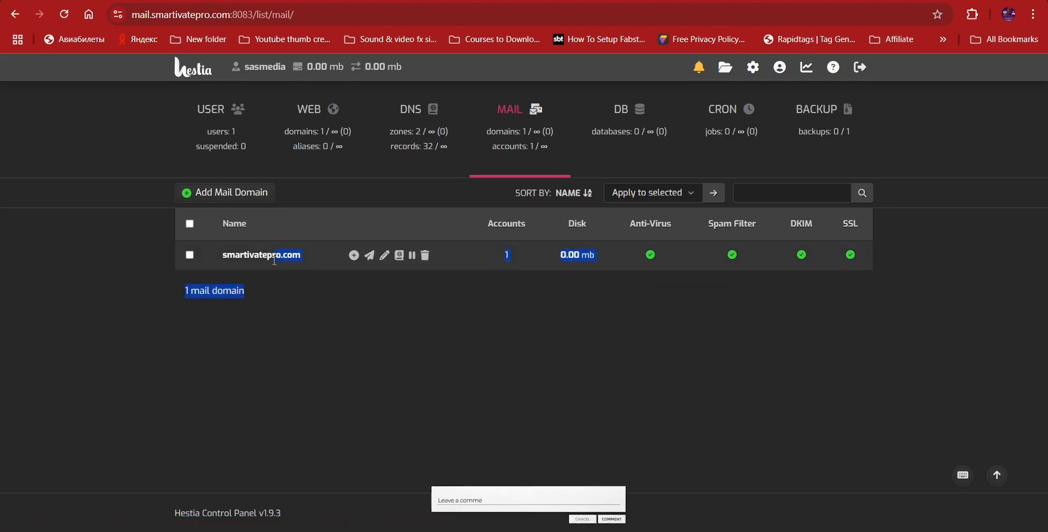
click(230, 291)
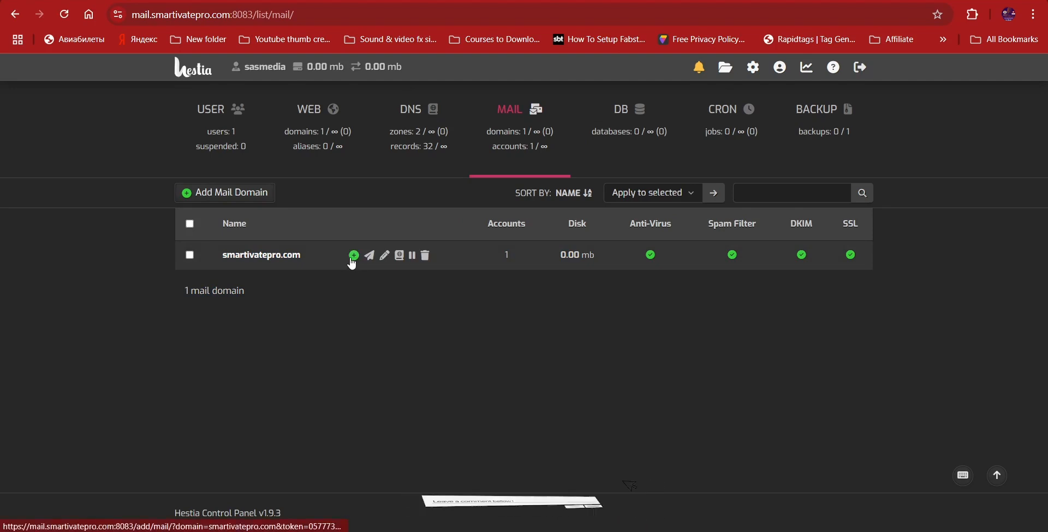
click(353, 260)
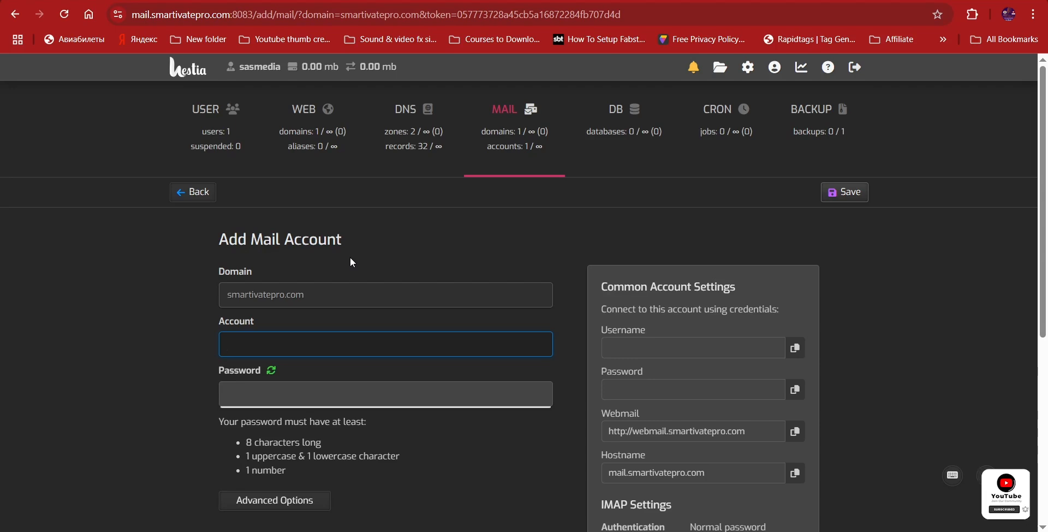
Name the new mail account admin and generate a random value for its password field
scroll(351, 258, down, 1)
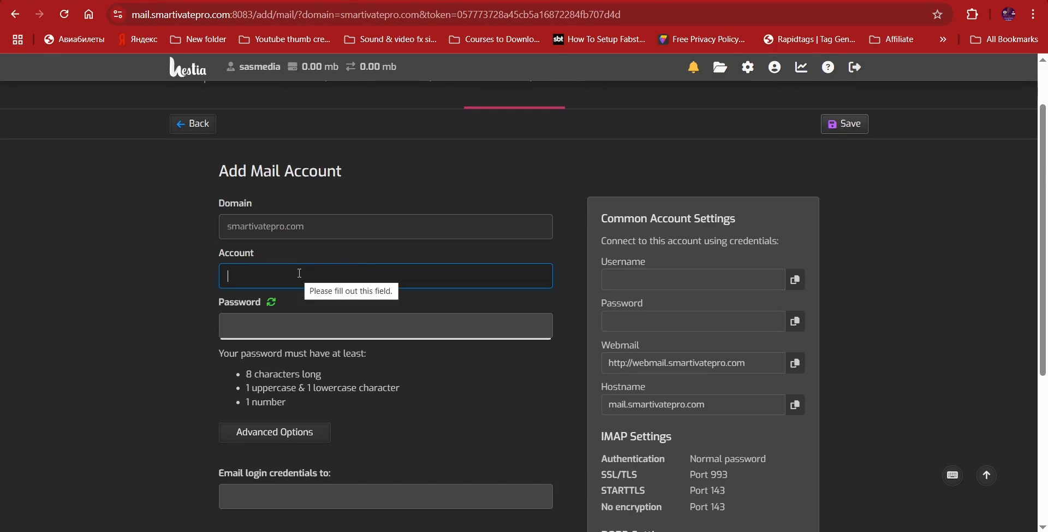
text(admin)
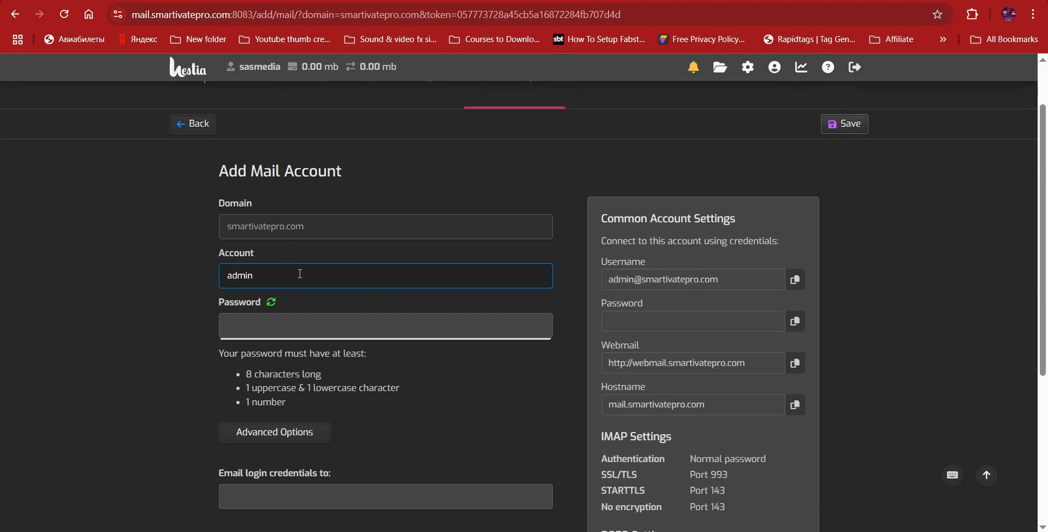
click(271, 303)
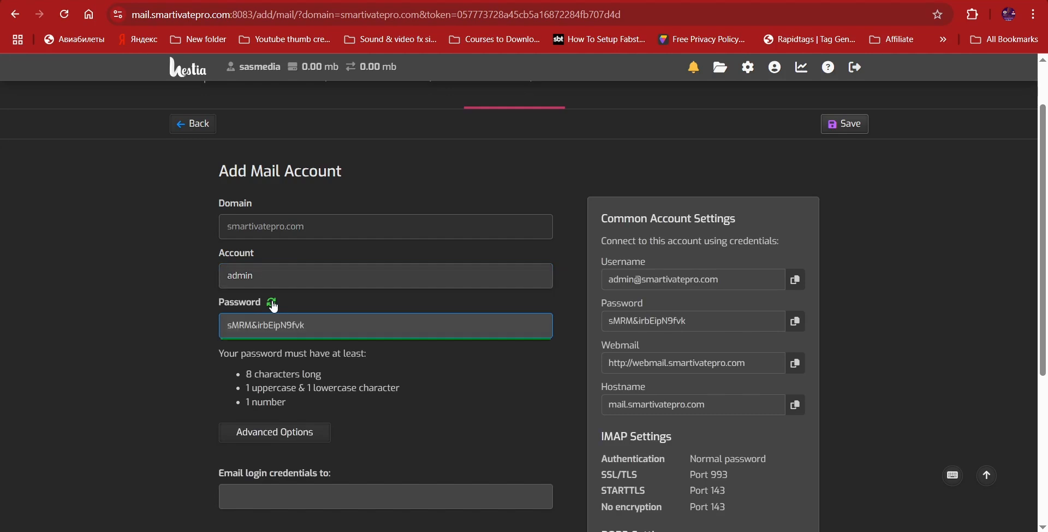
Copy the new account's username into a blank Notepad note and move the note clear of the account settings
scroll(294, 342, down, 3)
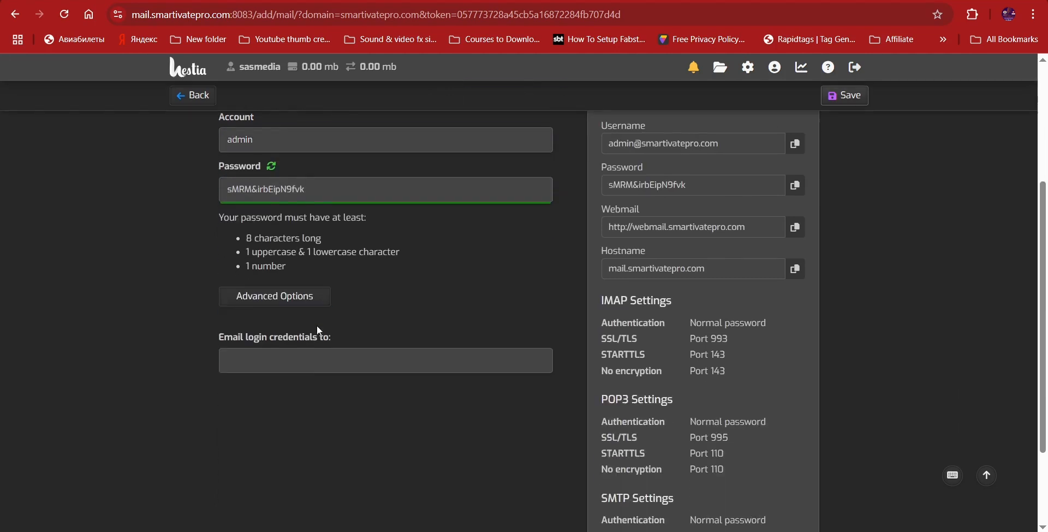
scroll(735, 234, up, 1)
click(796, 214)
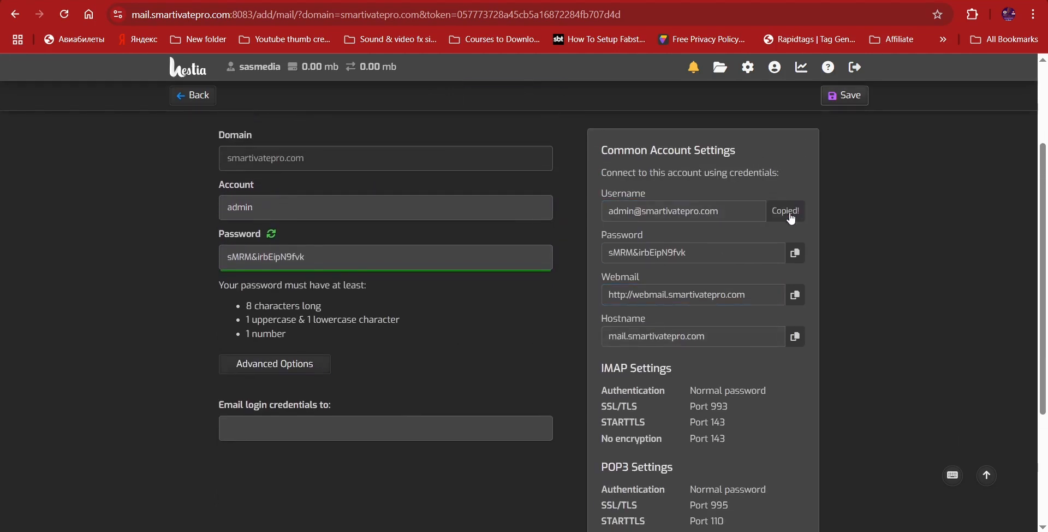
mouse_move(518, 531)
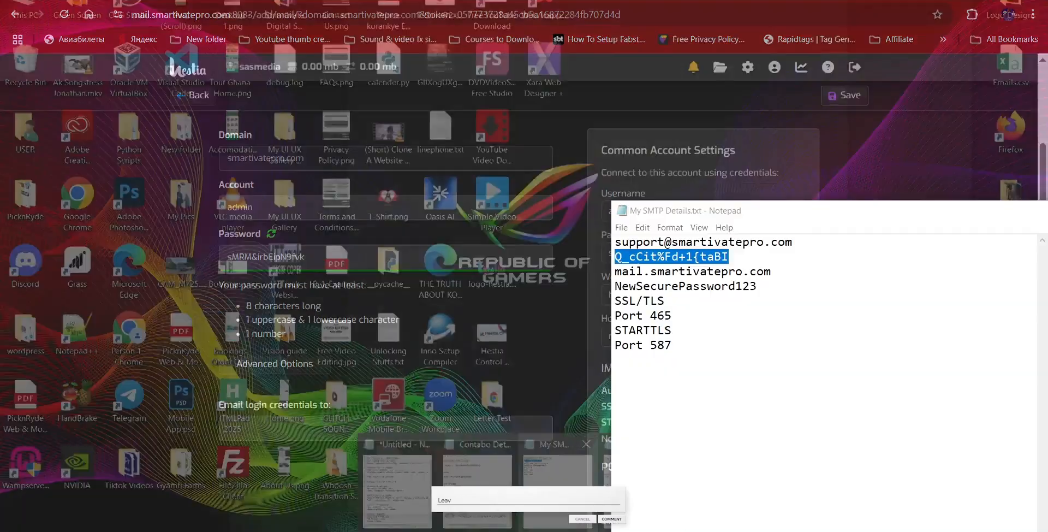
click(397, 480)
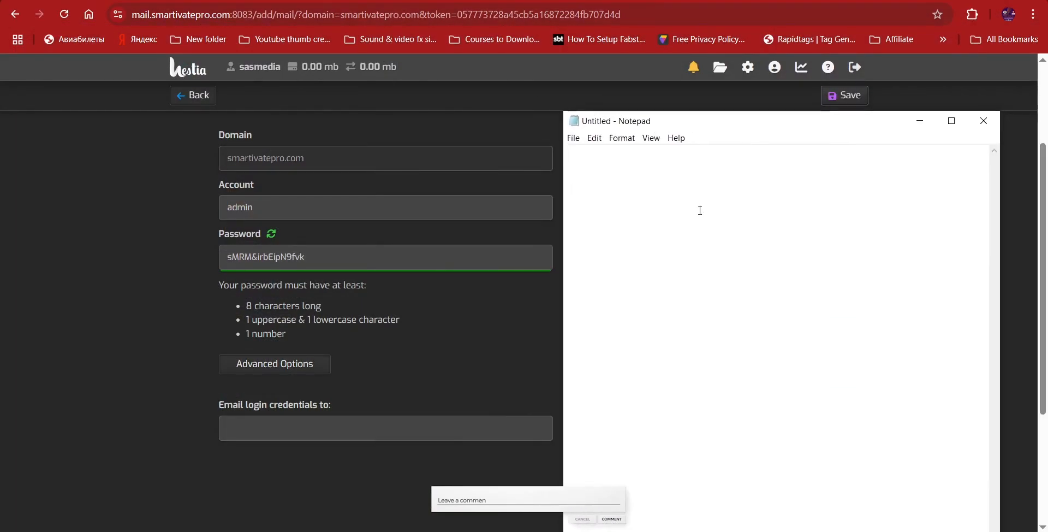
key(ctrl+v)
drag(825, 124, 366, 160)
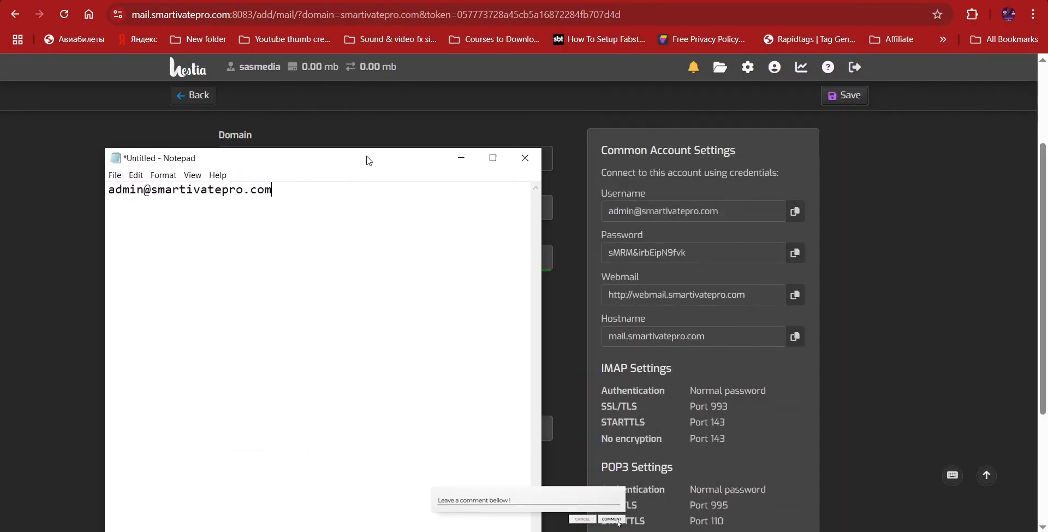
Copy the generated account password onto a new line of the Notepad note, then return to the account form
click(795, 253)
mouse_move(522, 531)
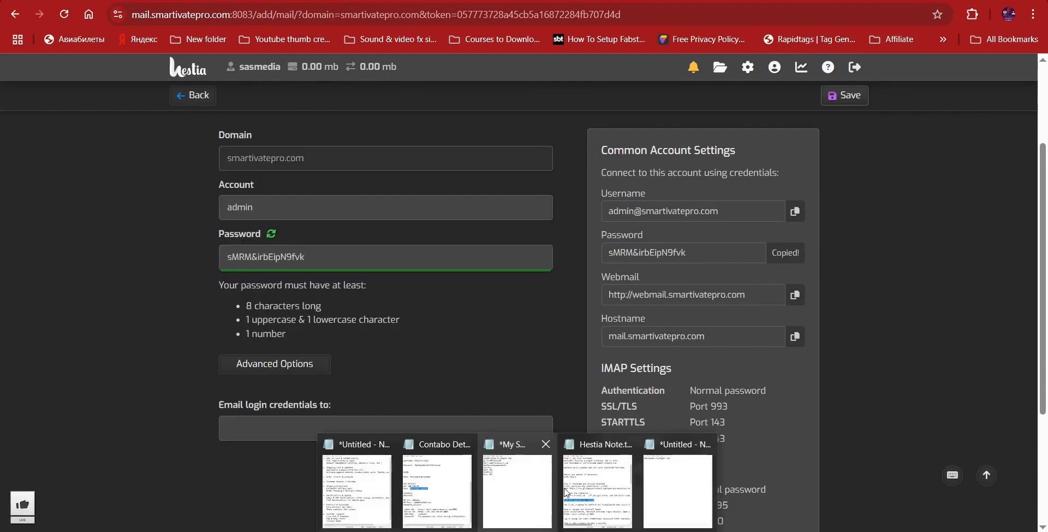
click(666, 478)
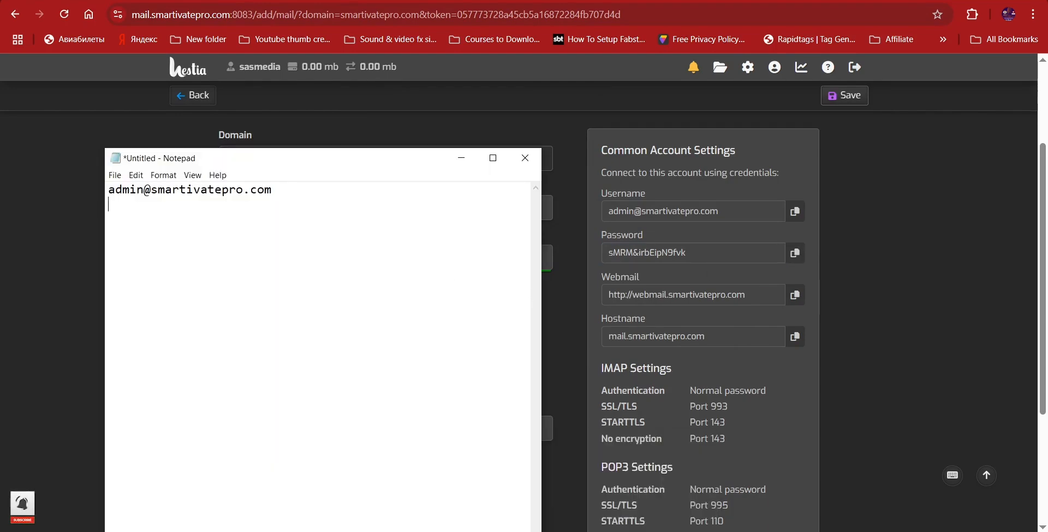
key(Return)
key(ctrl+v)
click(898, 299)
Copy the mail hostname from the account settings onto a new line of the Notepad note
scroll(819, 323, down, 3)
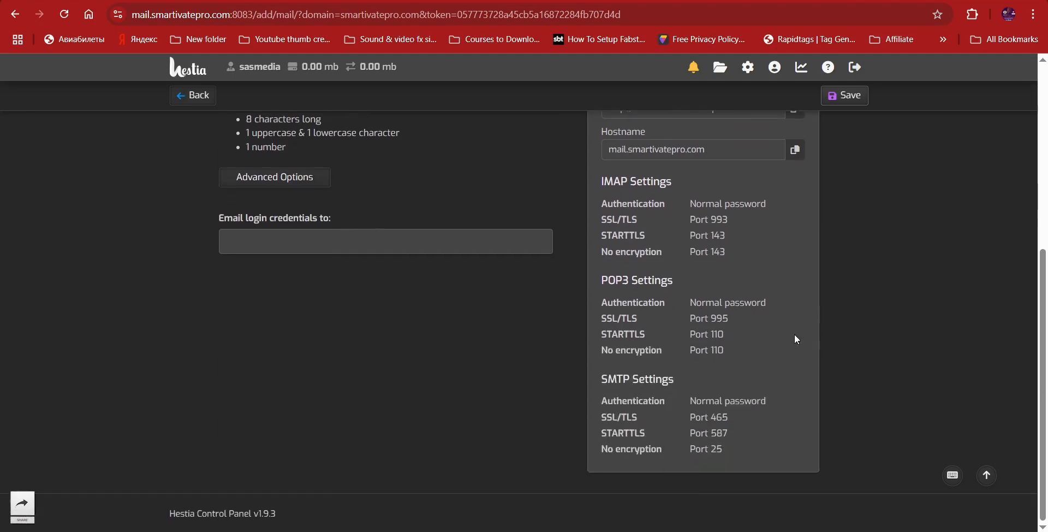
scroll(740, 297, up, 3)
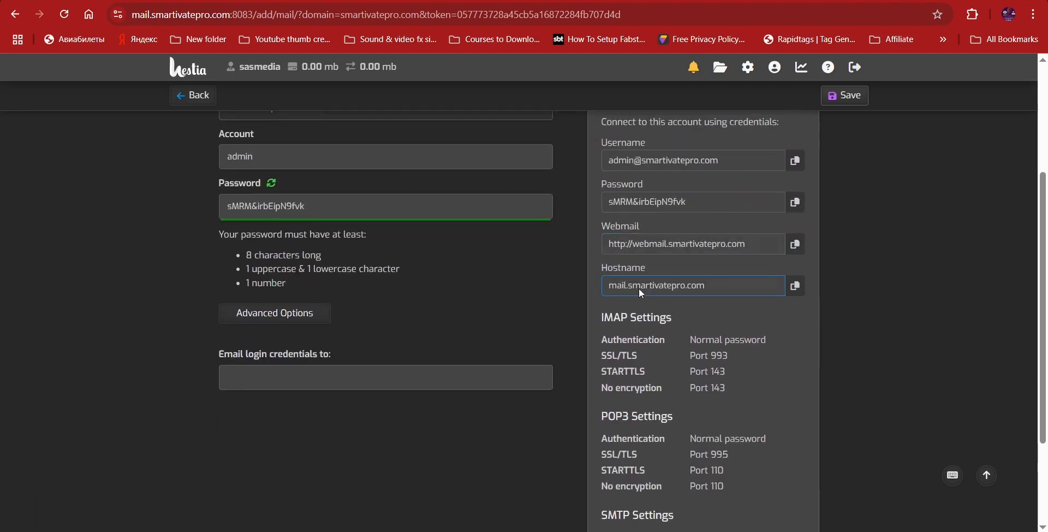
click(795, 286)
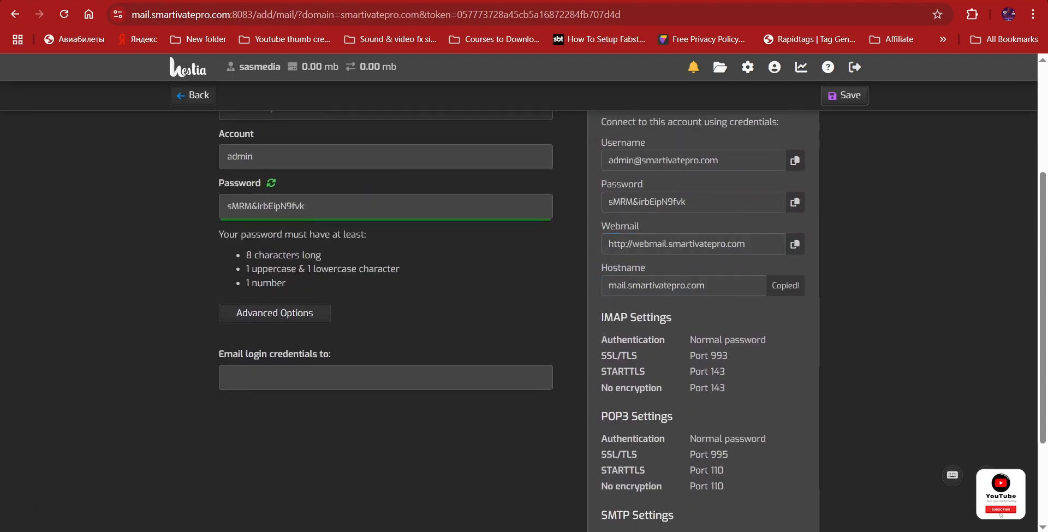
click(674, 481)
key(Return)
key(ctrl+v)
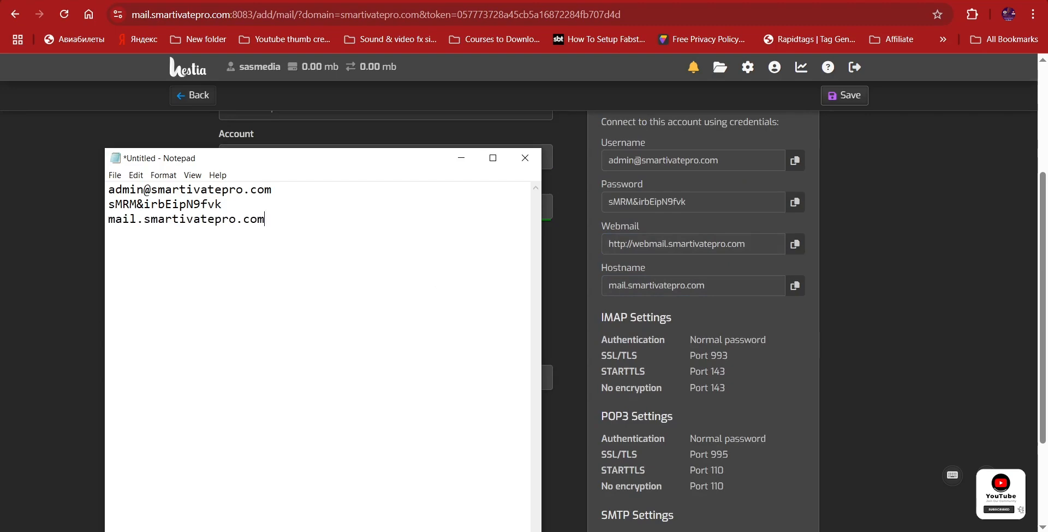
Copy the SMTP SSL/TLS and STARTTLS port rows from the account settings into the Notepad note
click(701, 389)
scroll(800, 449, down, 3)
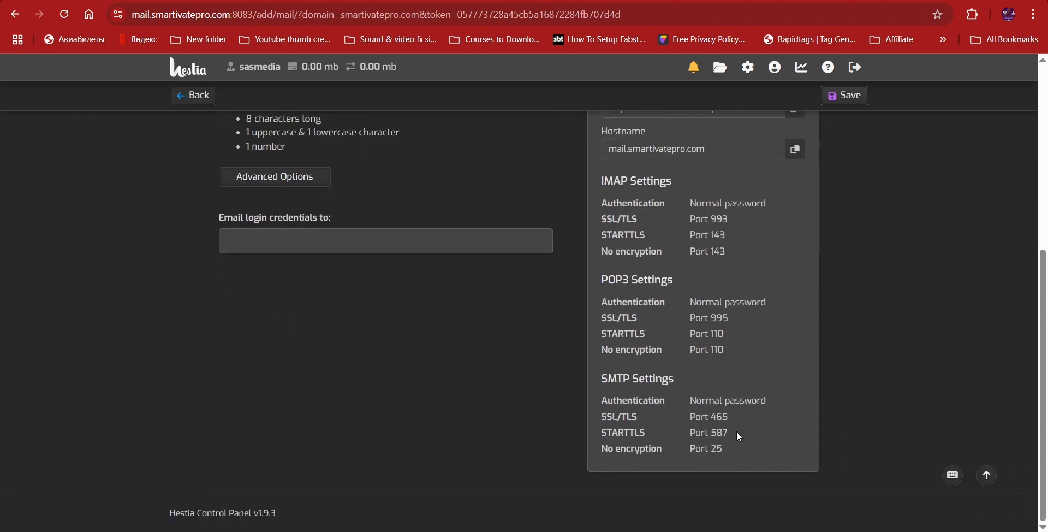
drag(613, 424, 599, 421)
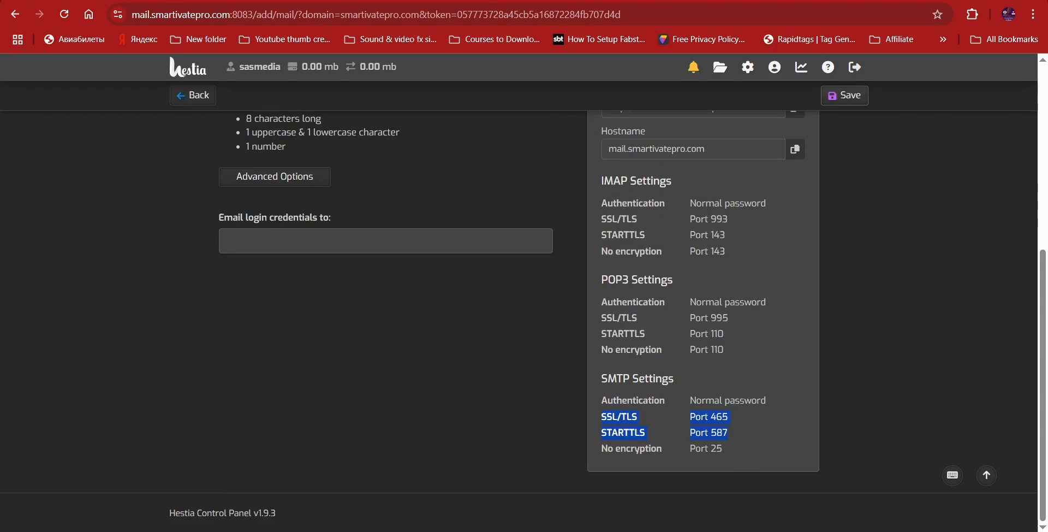
click(518, 531)
click(655, 475)
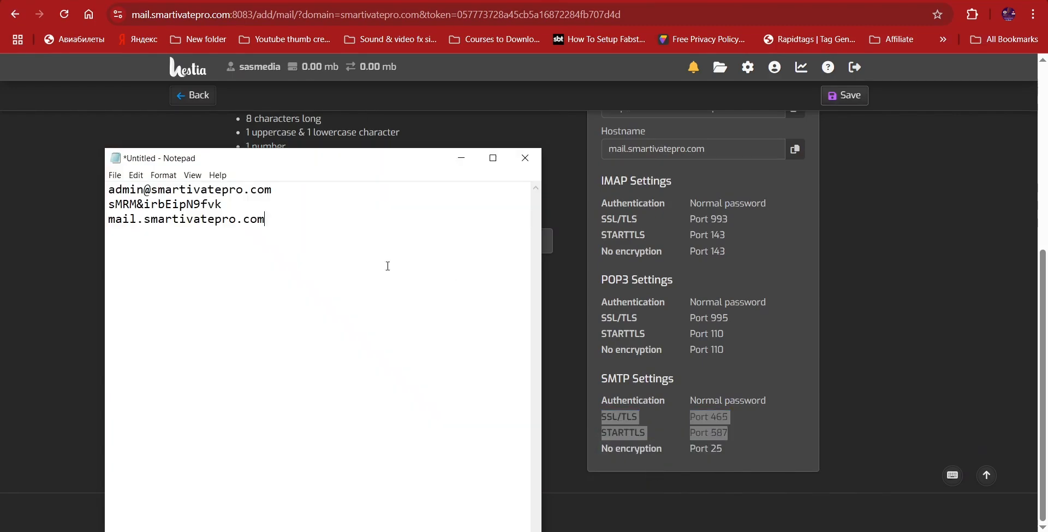
key(ctrl+v)
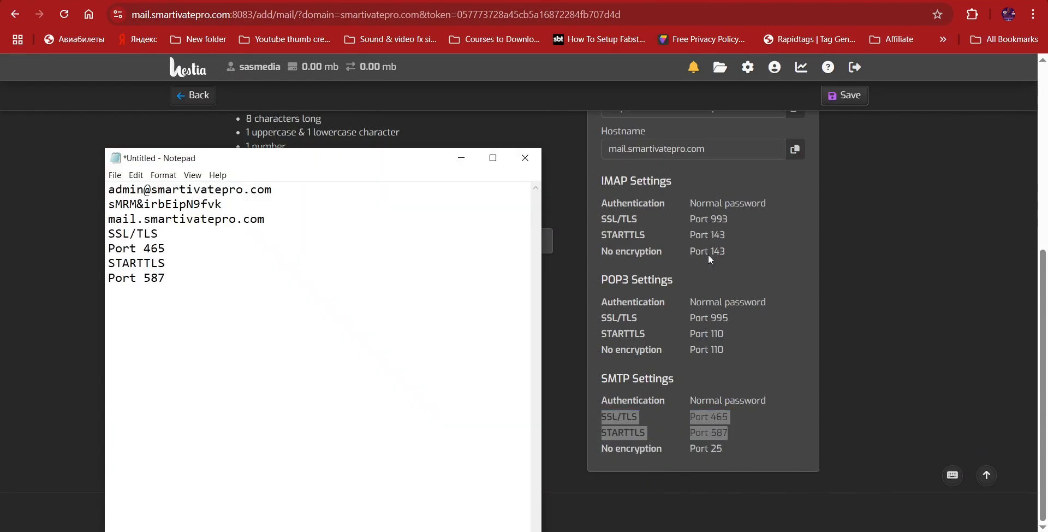
Return to the browser and save the admin mail account
click(880, 236)
scroll(866, 273, up, 6)
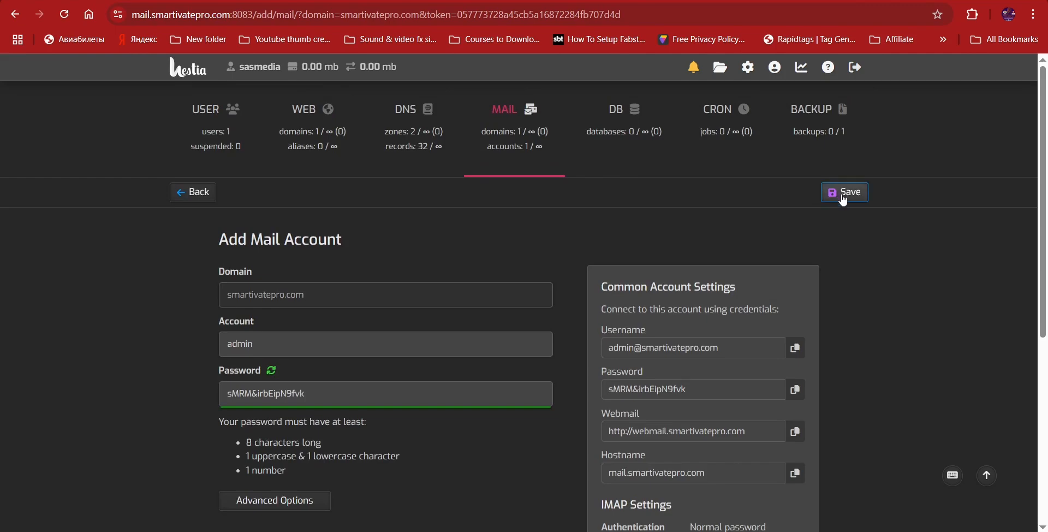
click(844, 199)
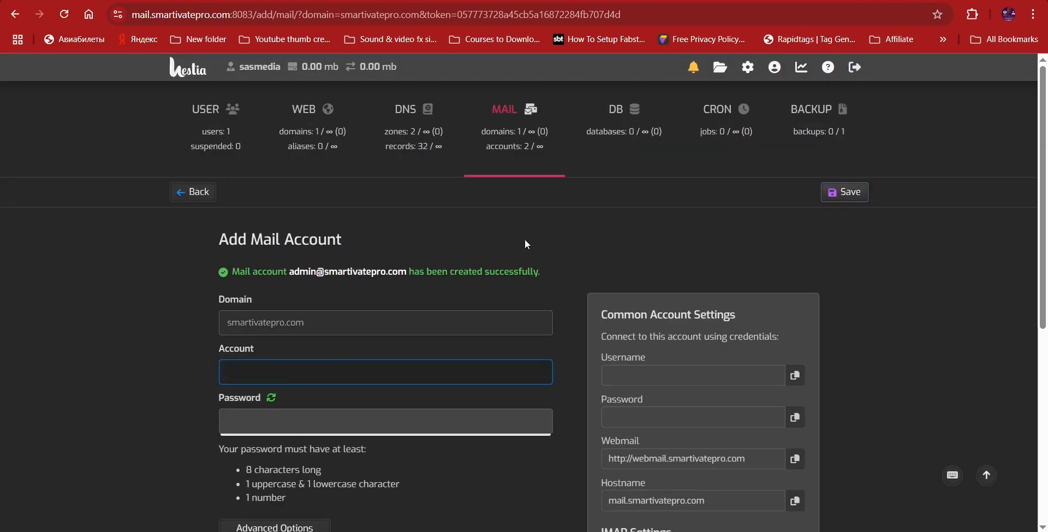
click(249, 279)
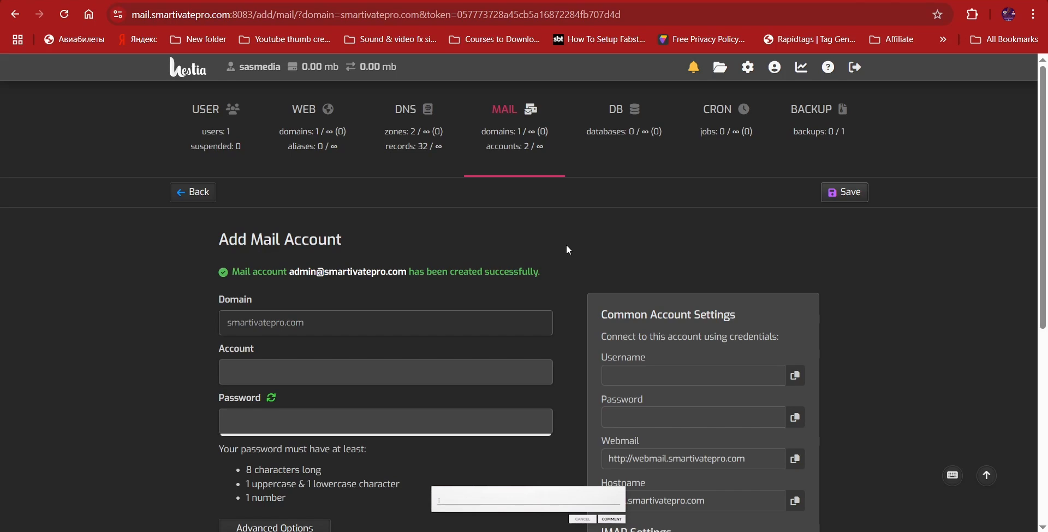
Go back to the smartivatepro.com mail account list and review the accounts in it
click(204, 197)
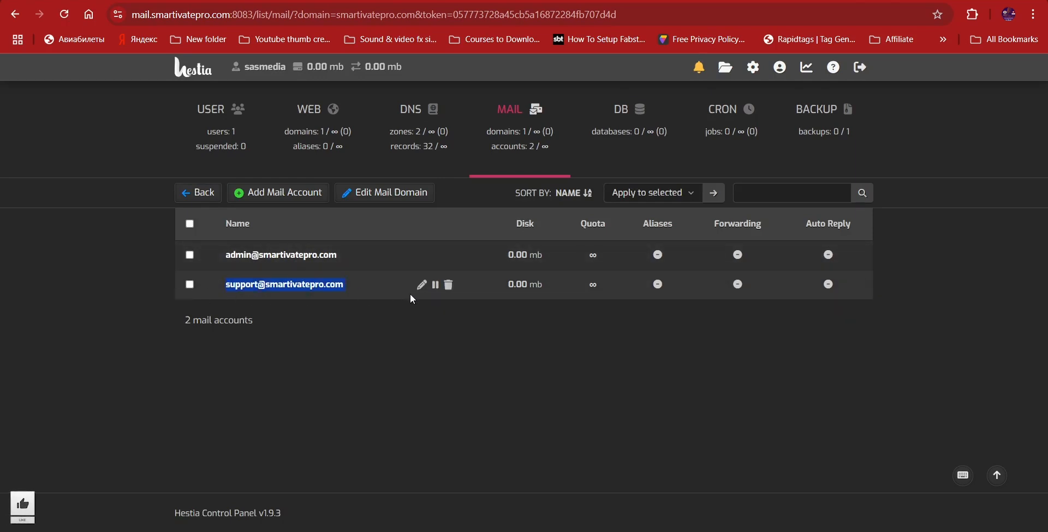
drag(411, 294, 430, 374)
click(431, 374)
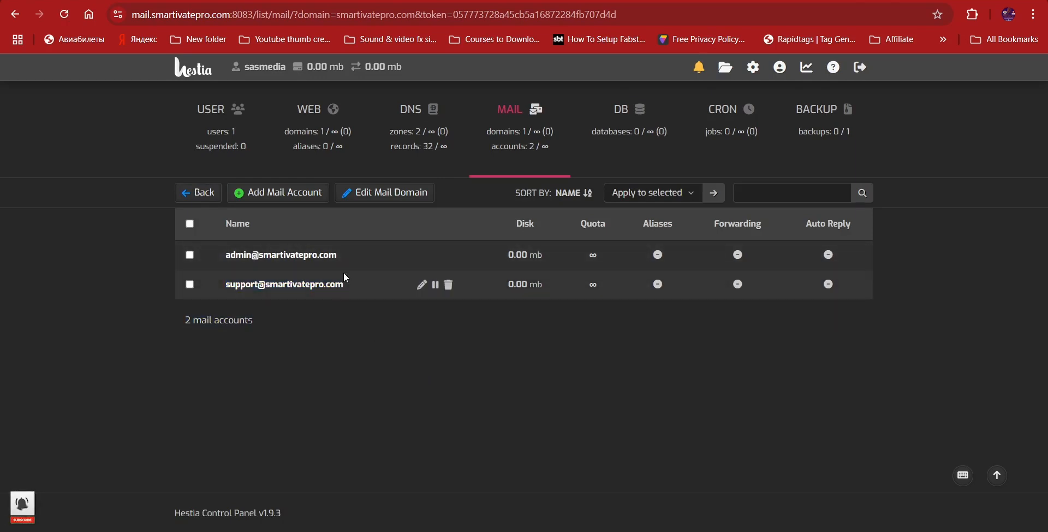
Start another mail account named help and generate a random value for its password field
click(266, 199)
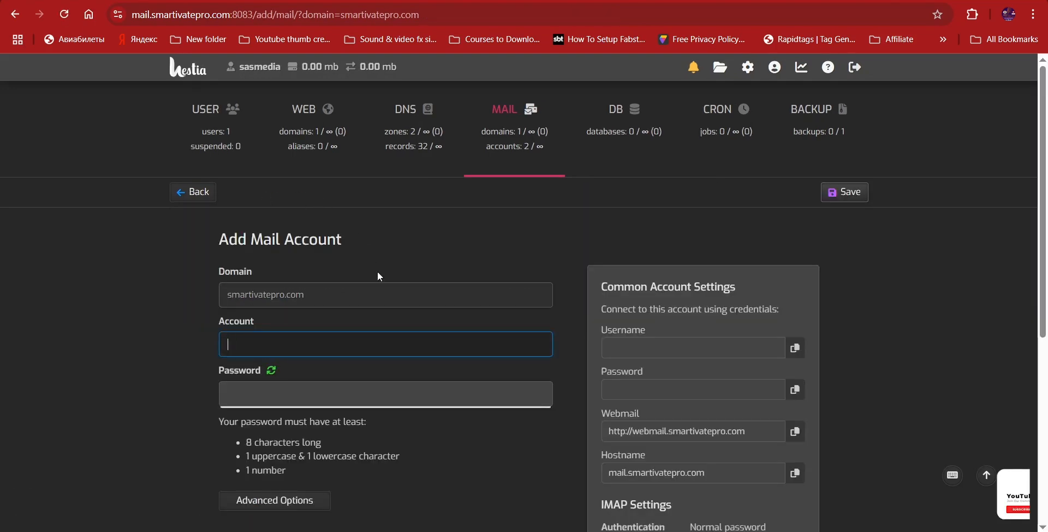
scroll(292, 271, down, 1)
click(280, 276)
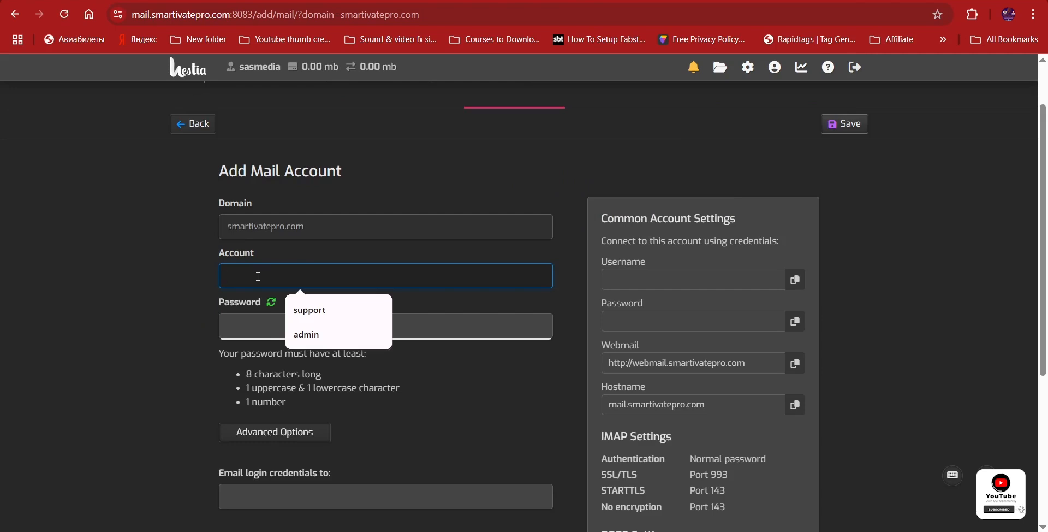
text(help)
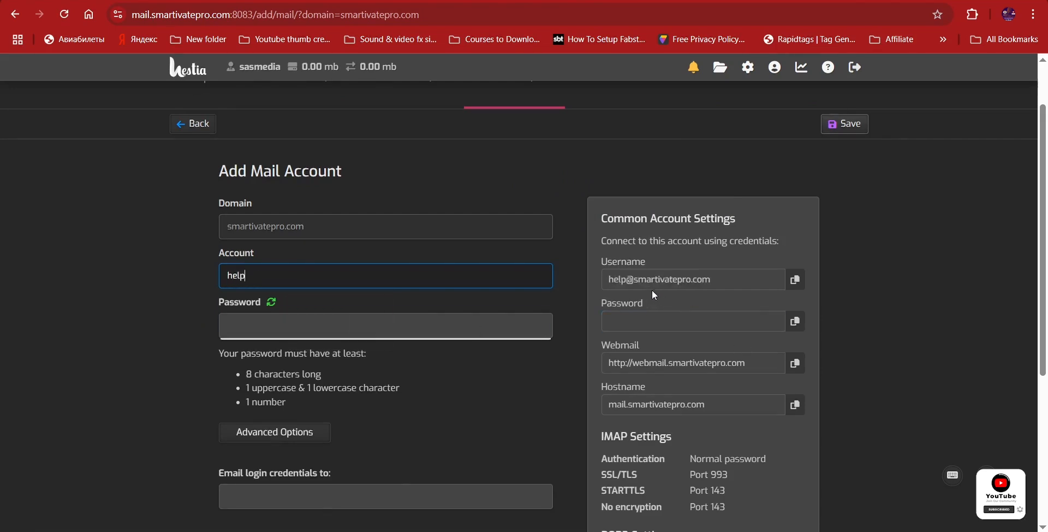
drag(610, 278, 721, 278)
click(648, 280)
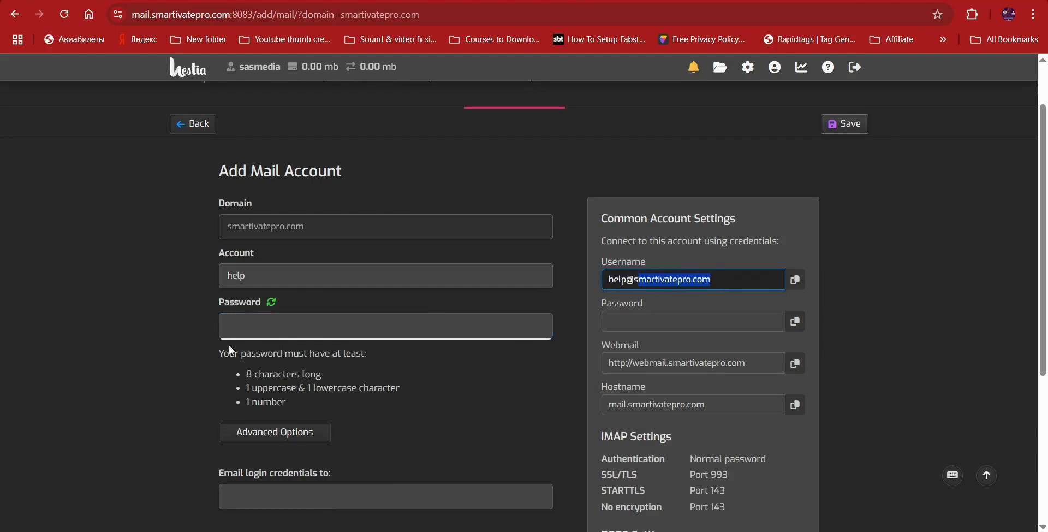
click(272, 302)
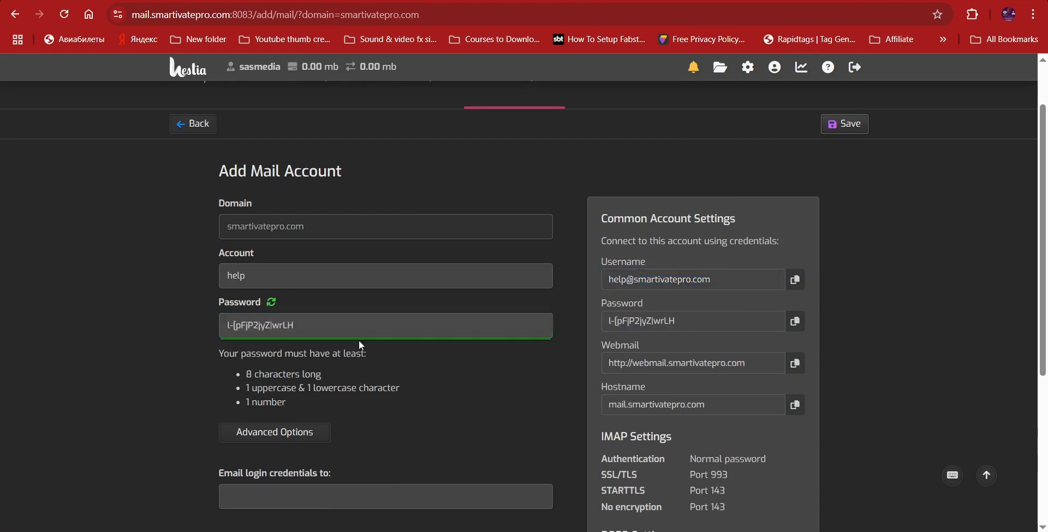
Copy the help account's username into the Notepad note, a few blank lines below the admin details
click(795, 279)
mouse_move(517, 531)
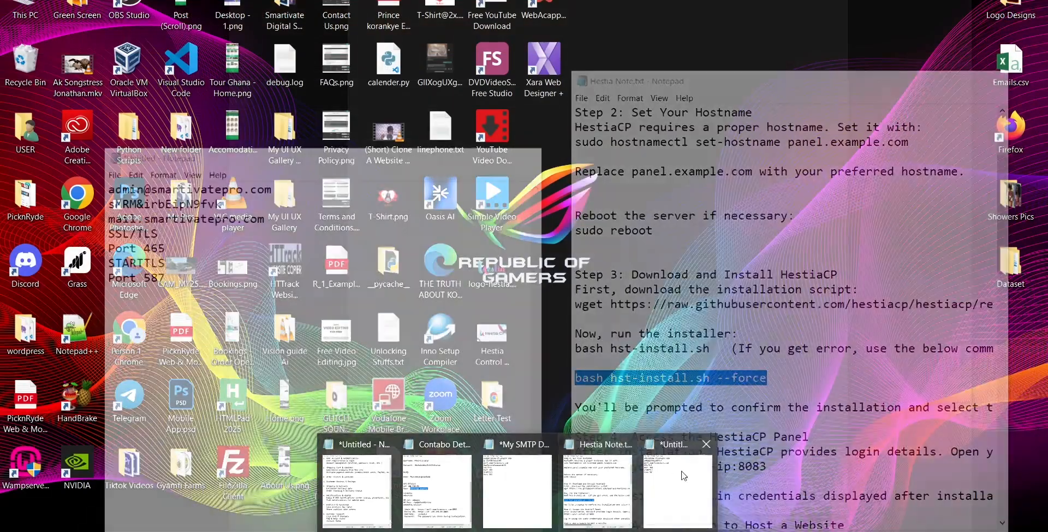
click(683, 475)
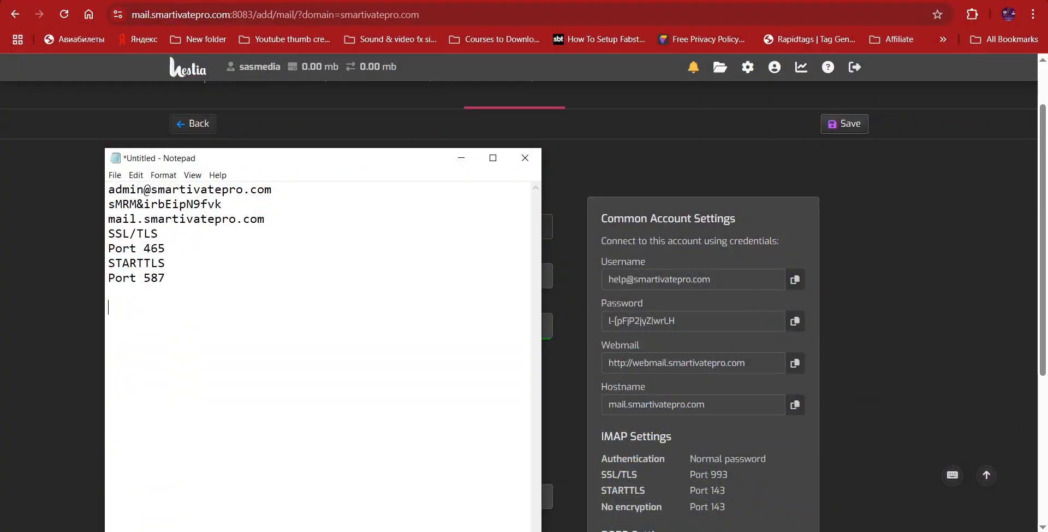
key(ctrl+v)
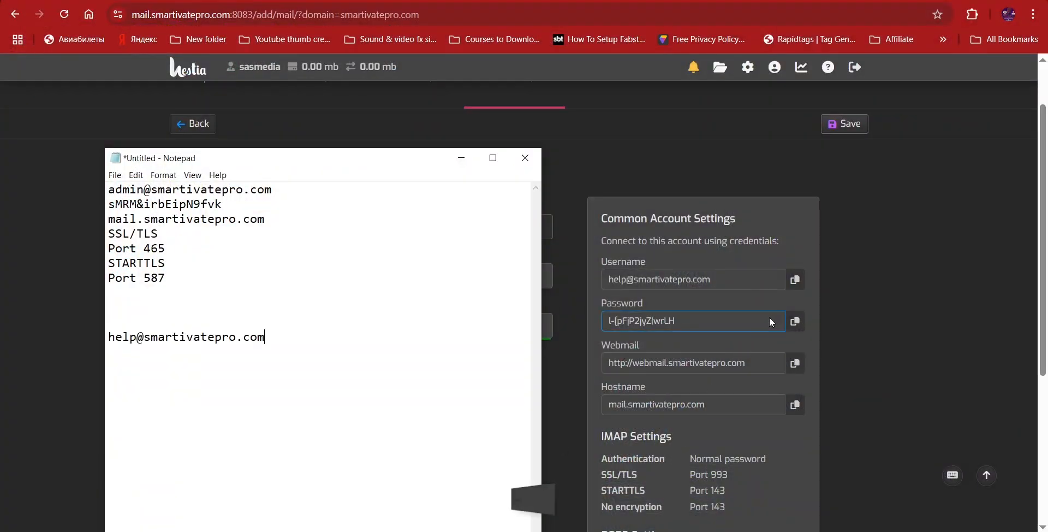
Copy the help account's password into the Notepad note on the line below its username
click(795, 321)
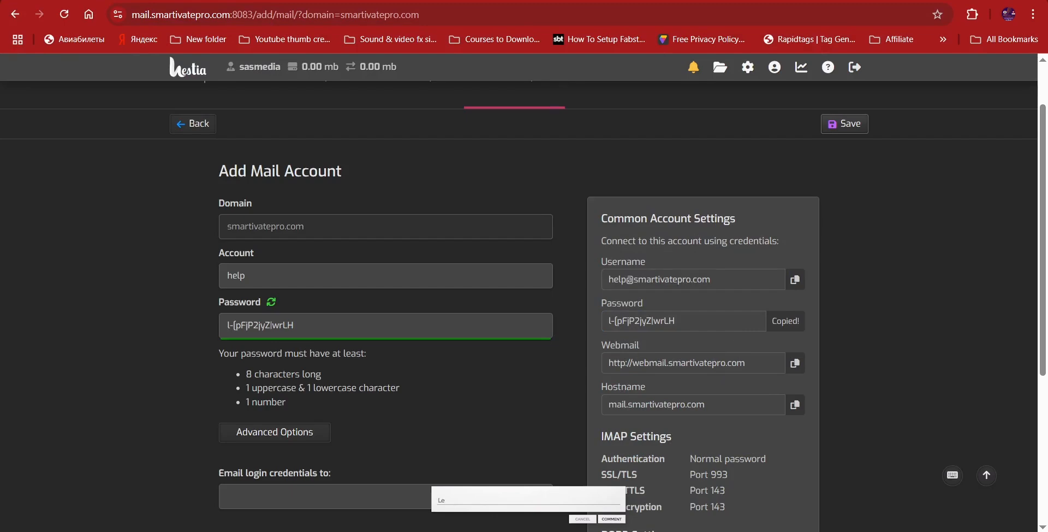
click(682, 475)
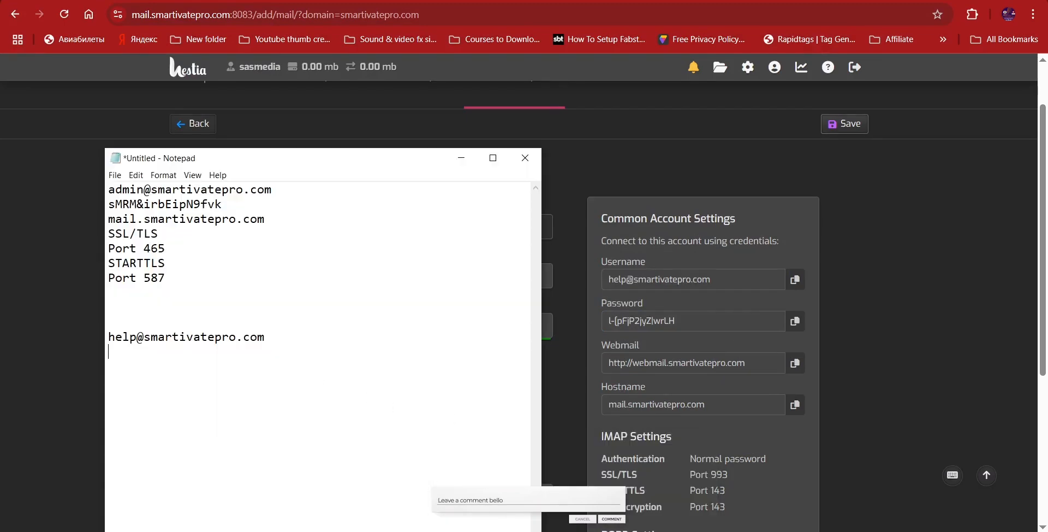
key(ctrl+v)
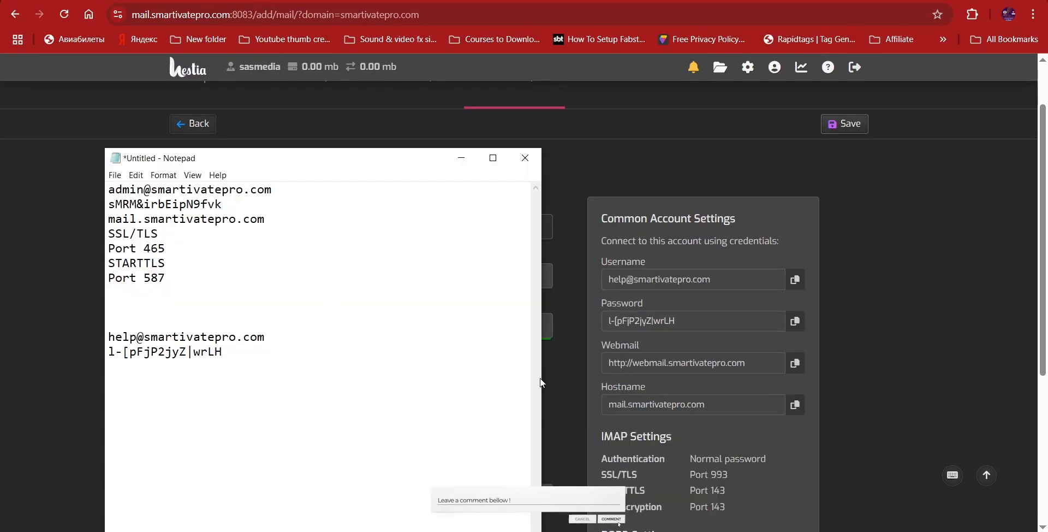
Duplicate the admin entry's hostname, SSL/TLS port 465 and STARTTLS port 587 lines below the help password, followed by a few blank lines
drag(207, 285, 108, 219)
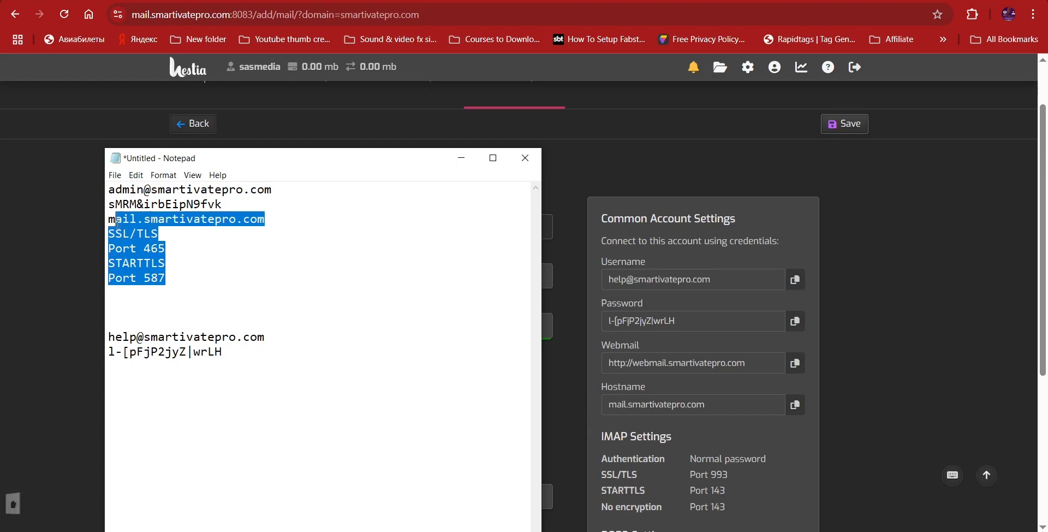
key(ctrl+c)
click(241, 356)
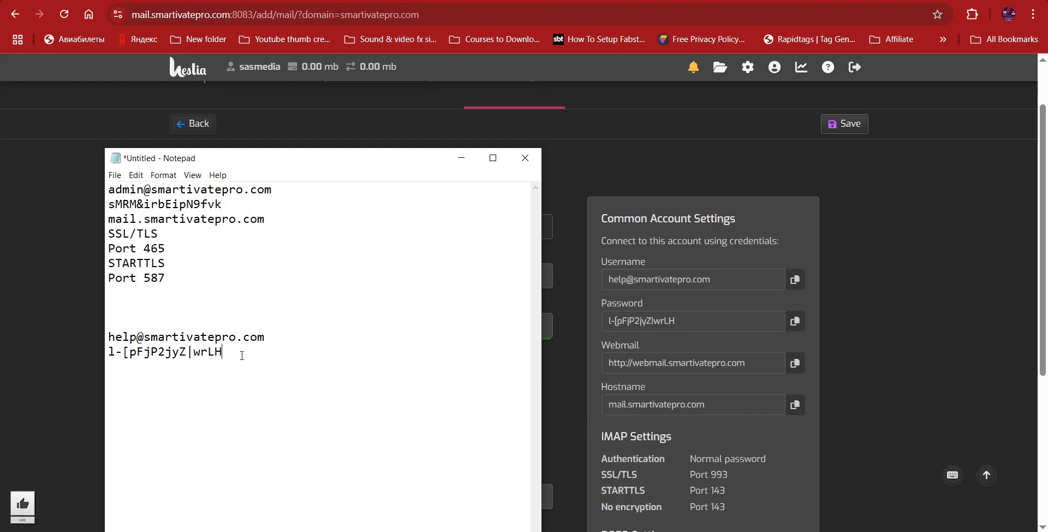
key(Return)
key(ctrl+v)
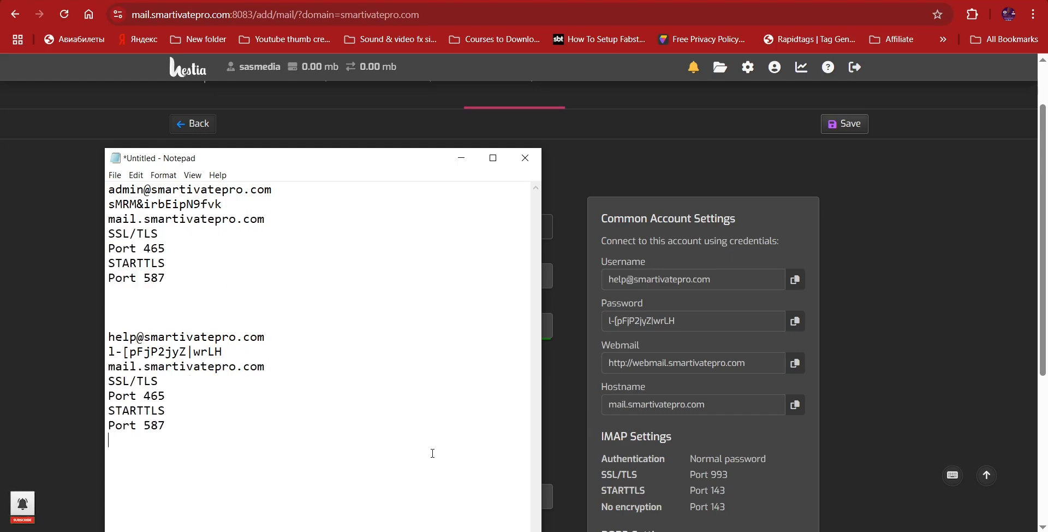
key(Return)
key(Return)
key(Return)
Return to the browser, save the help mail account and go back to the domain's mail account list
click(963, 207)
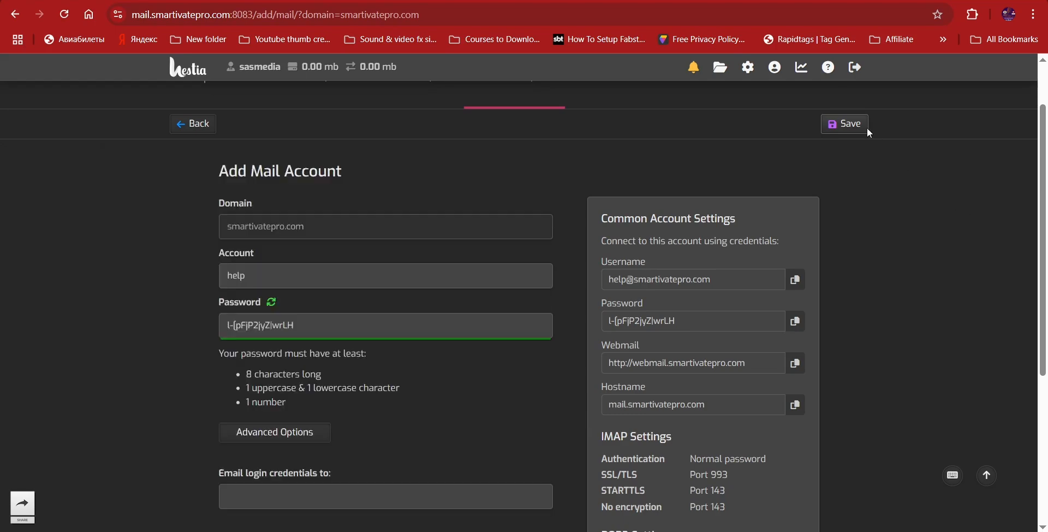
click(866, 126)
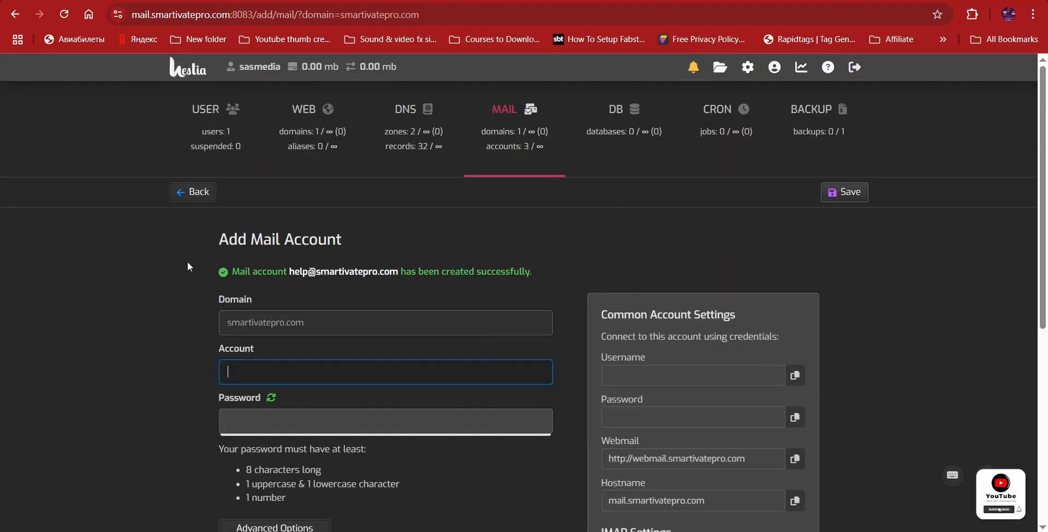
click(195, 198)
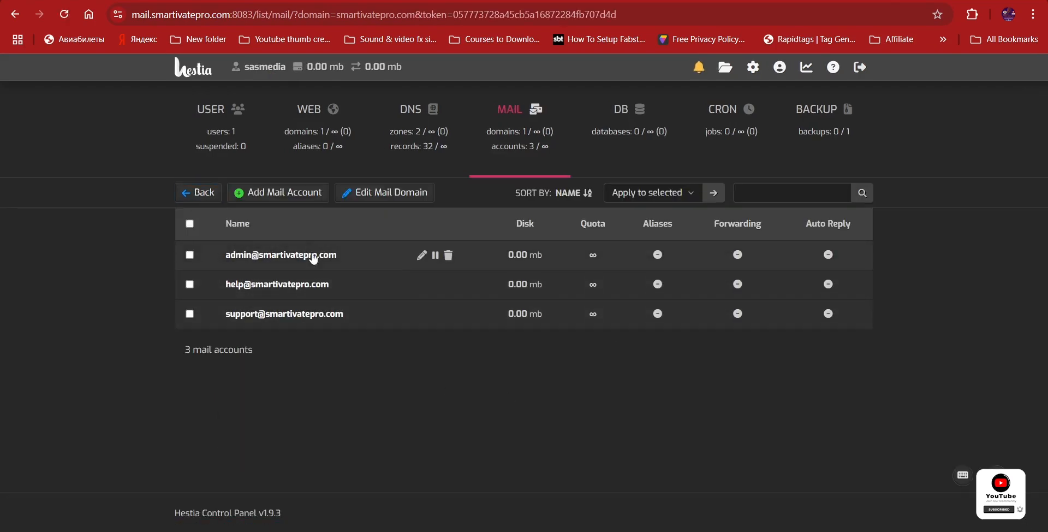
Start another mail account named business and generate a random value for its password field
click(272, 207)
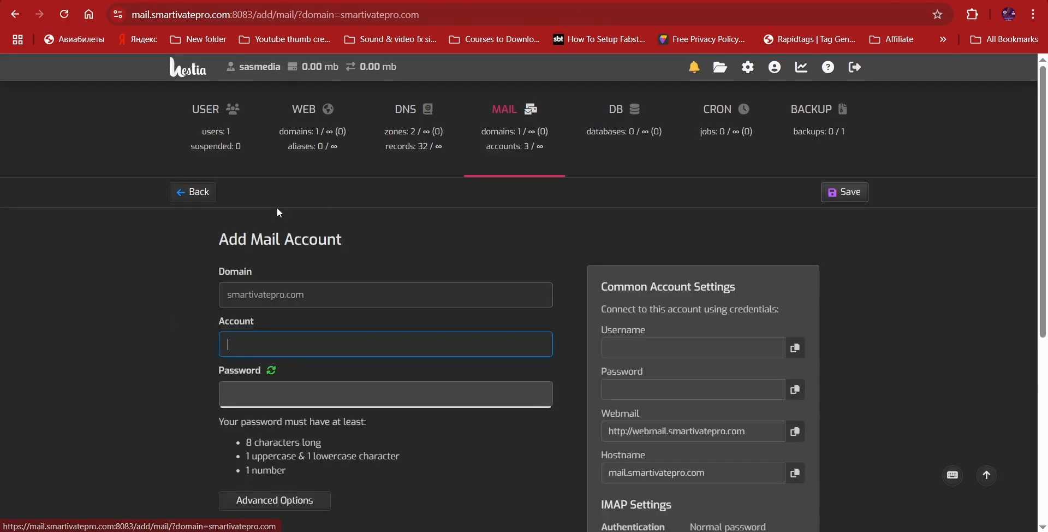
scroll(288, 218, down, 3)
scroll(307, 201, up, 3)
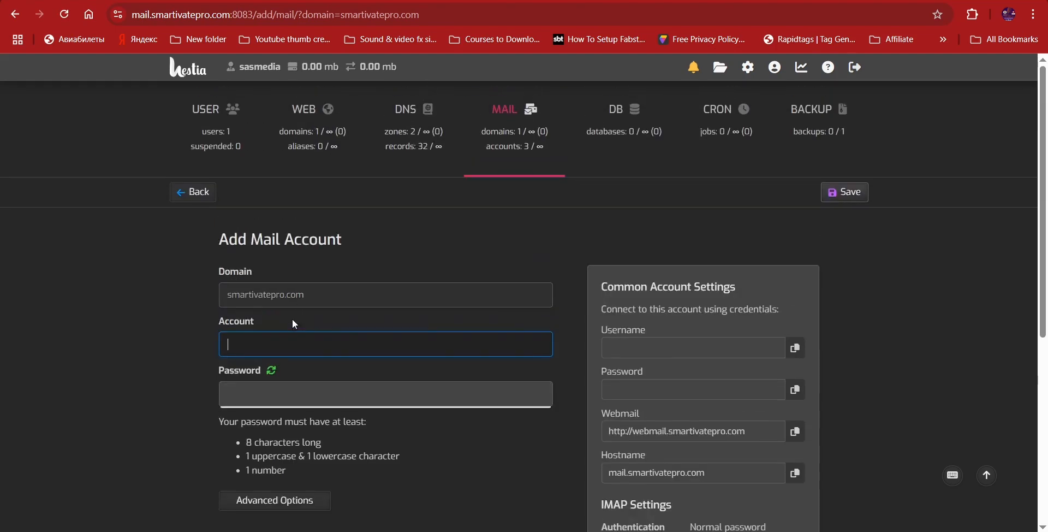
click(296, 341)
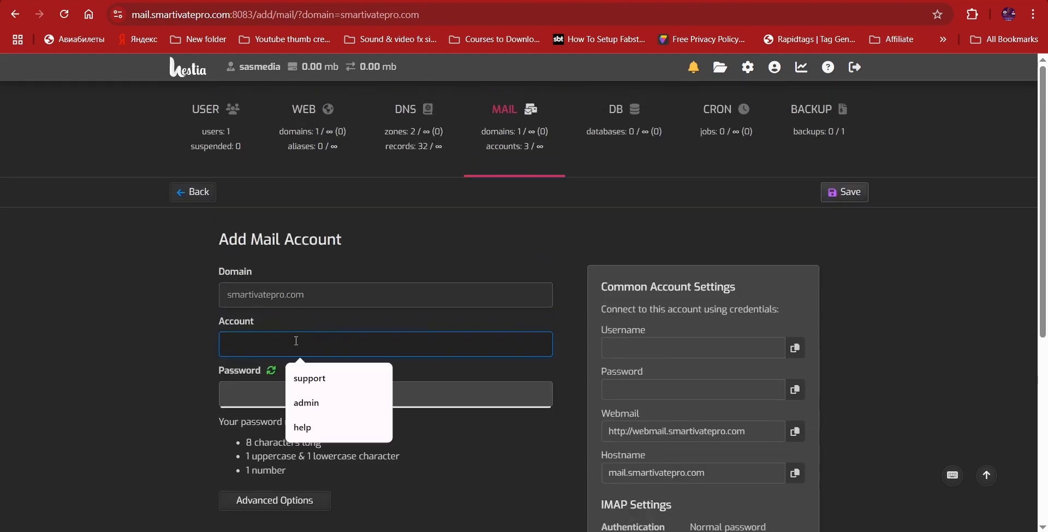
text(business)
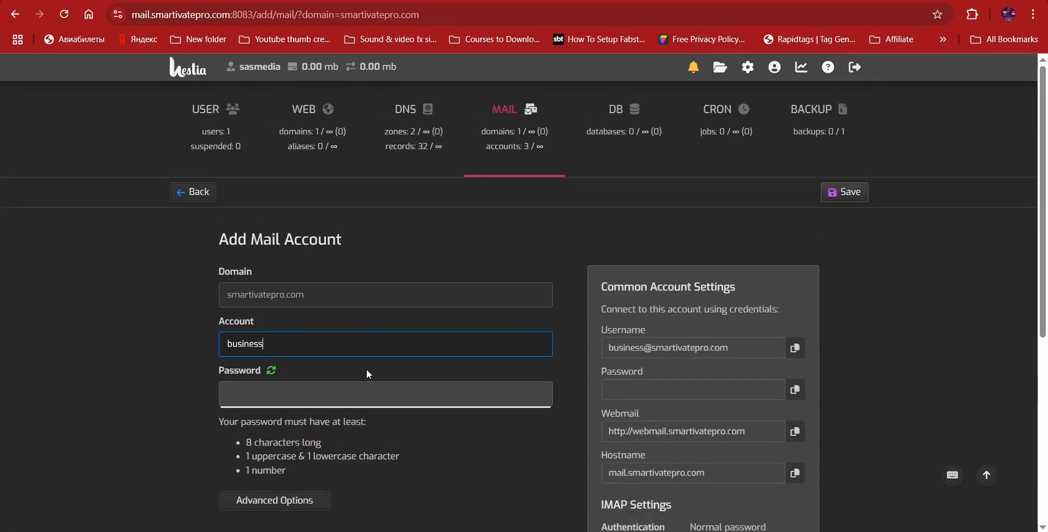
scroll(410, 299, down, 1)
click(267, 315)
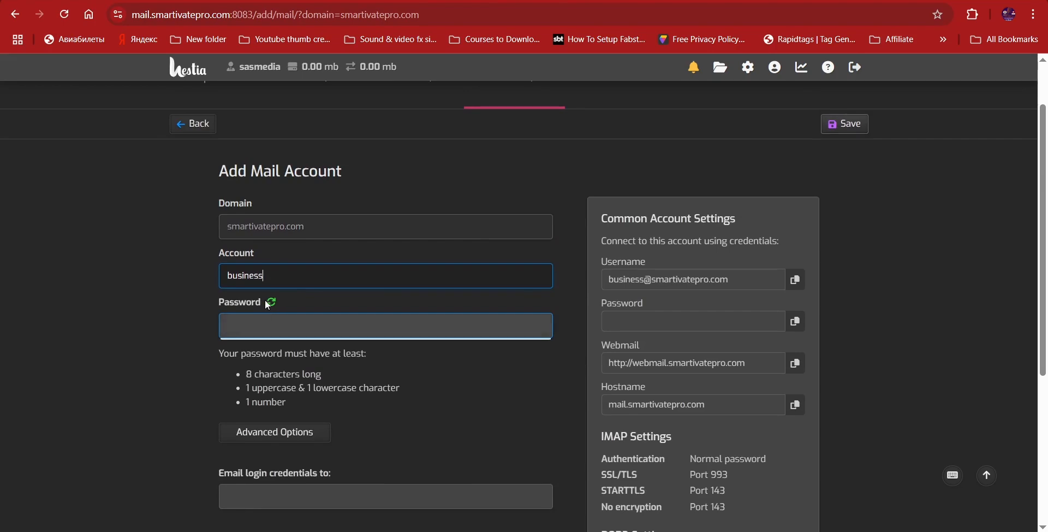
click(271, 302)
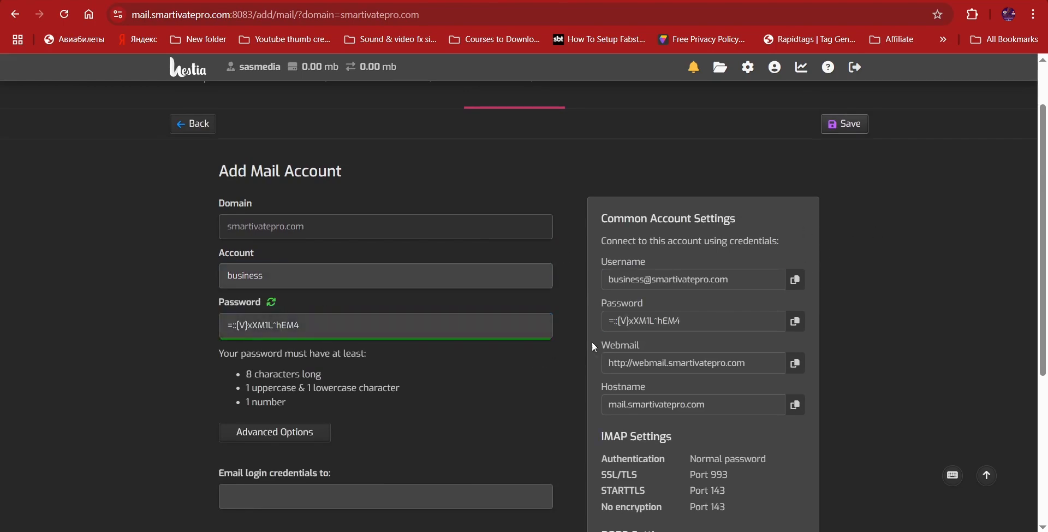
Copy the business account's username into the Notepad note below the help details and start a new line
click(799, 281)
click(678, 468)
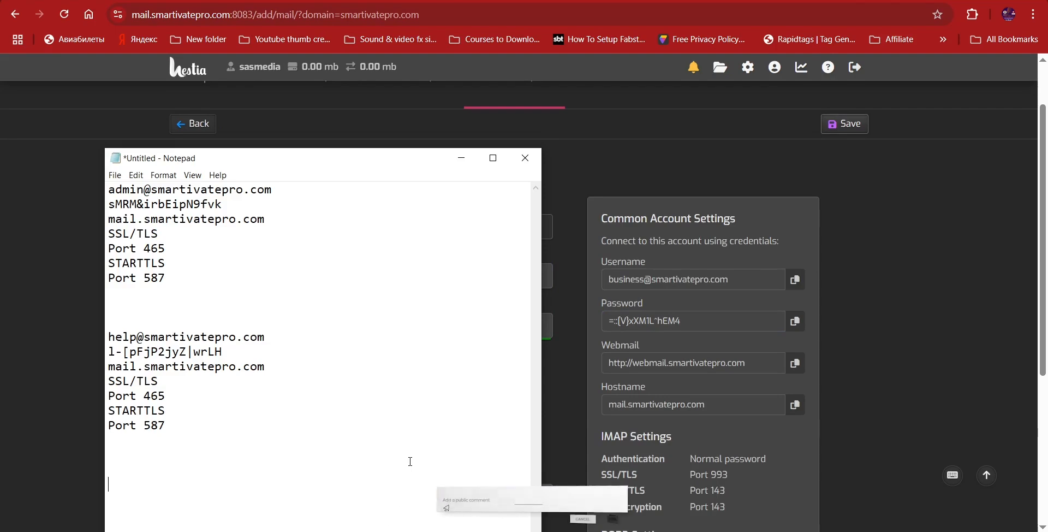
key(ctrl+v)
key(Return)
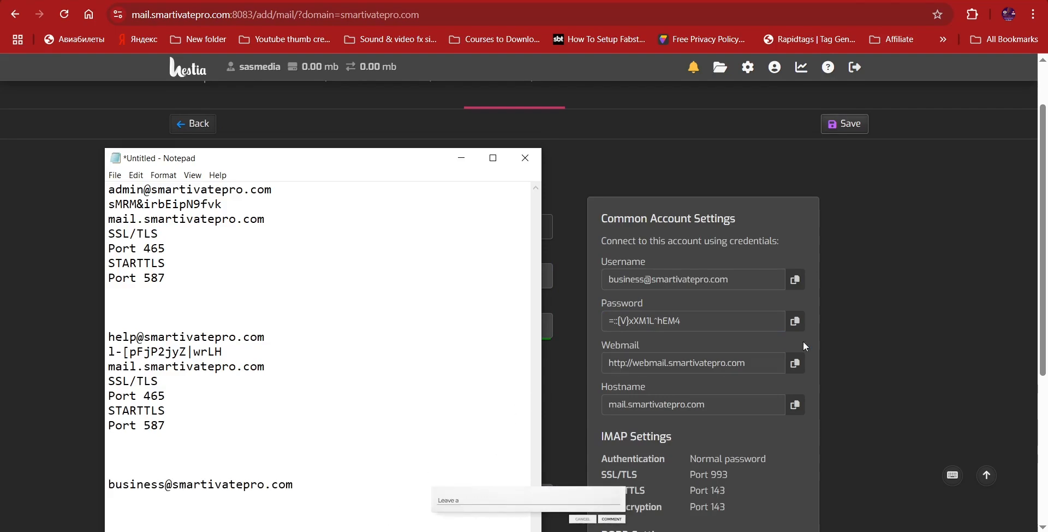
Copy the business account's password into the Notepad note below its username and start a new line
click(798, 325)
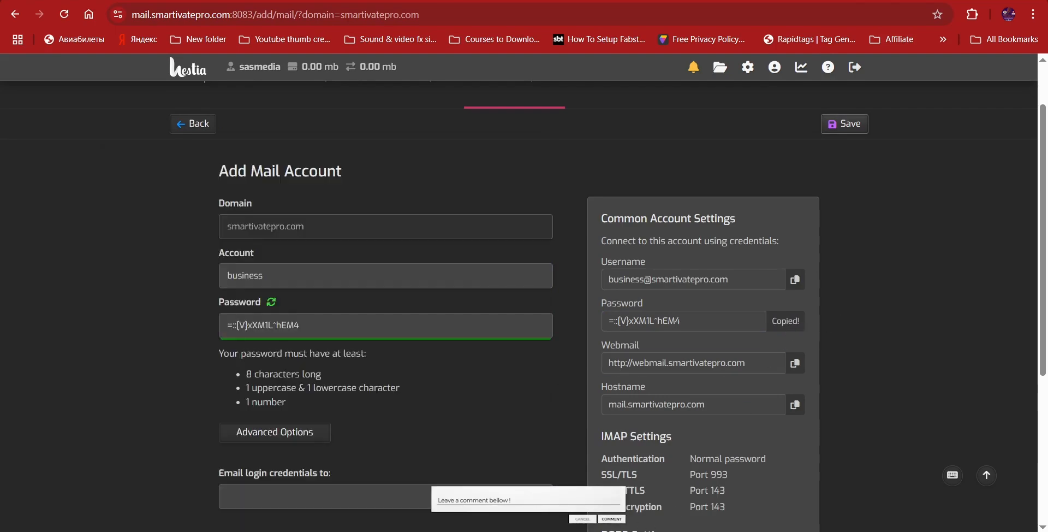
click(667, 484)
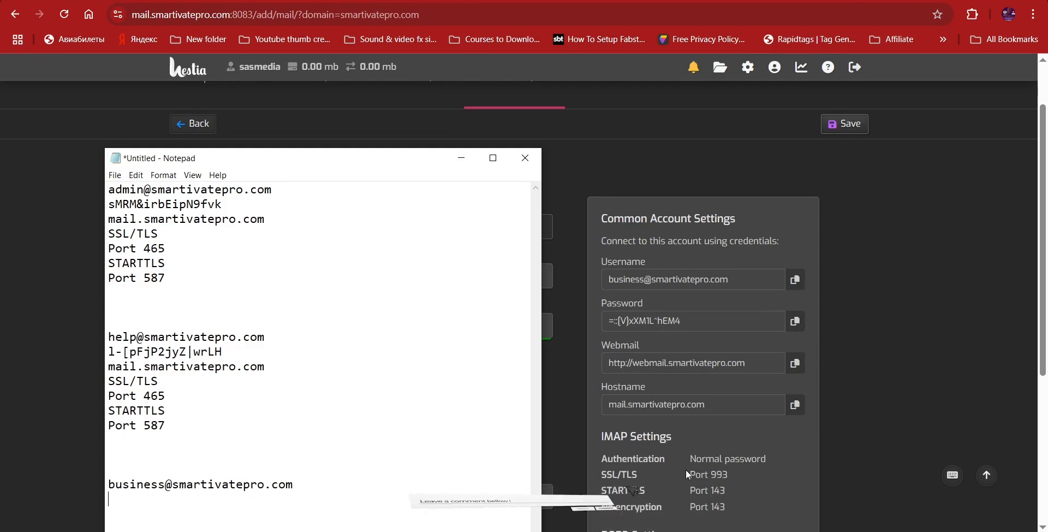
key(ctrl+v)
key(Return)
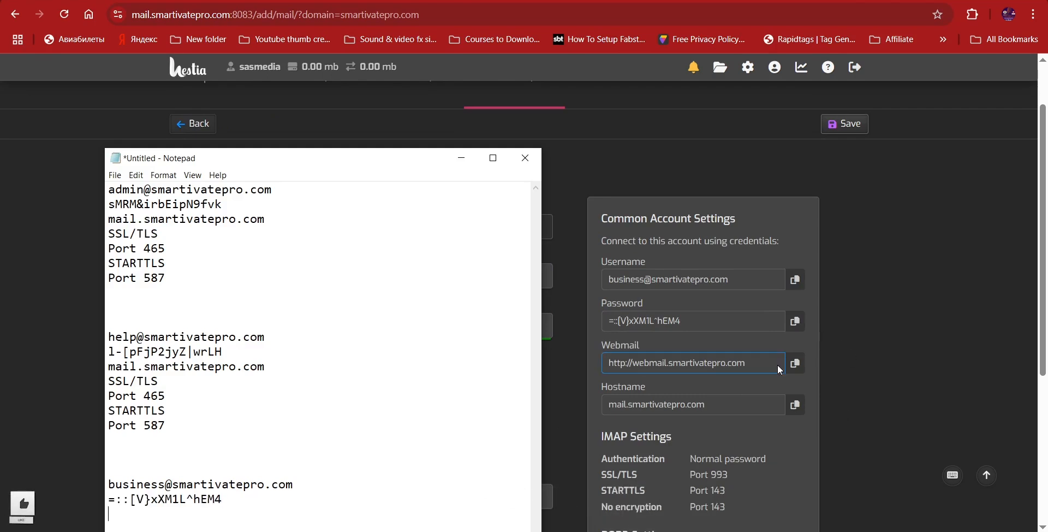
Duplicate the help entry's hostname, SSL/TLS and STARTTLS port lines below the business password, and move the note window up to show them
drag(189, 425, 106, 377)
click(156, 514)
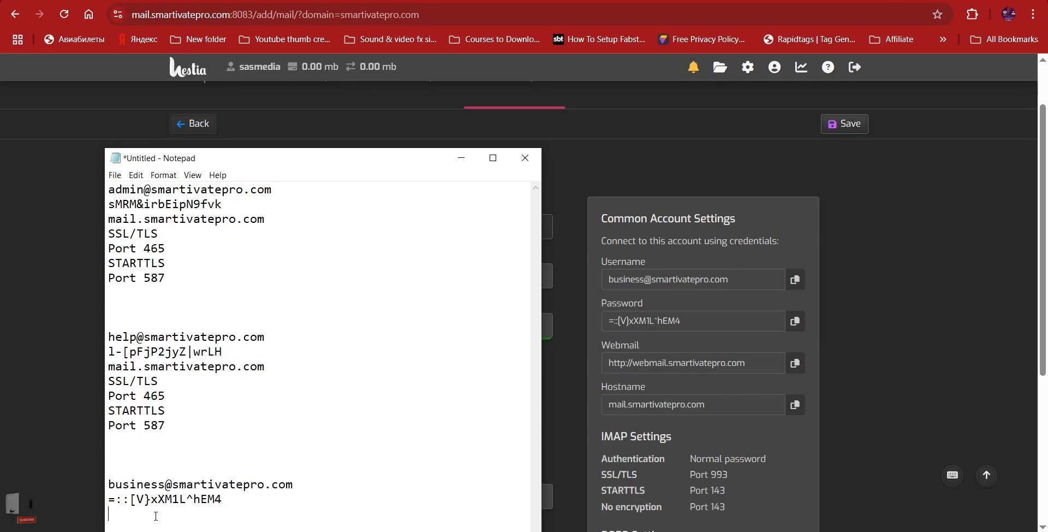
key(ctrl+v)
drag(311, 164, 280, 117)
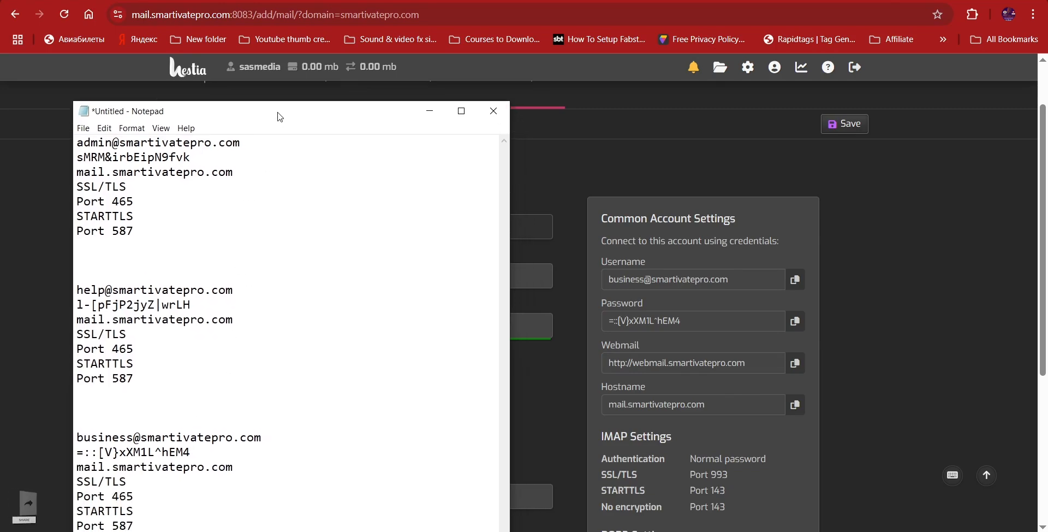
Return to the browser, save the business mail account and go back to the list of mail domains
click(790, 162)
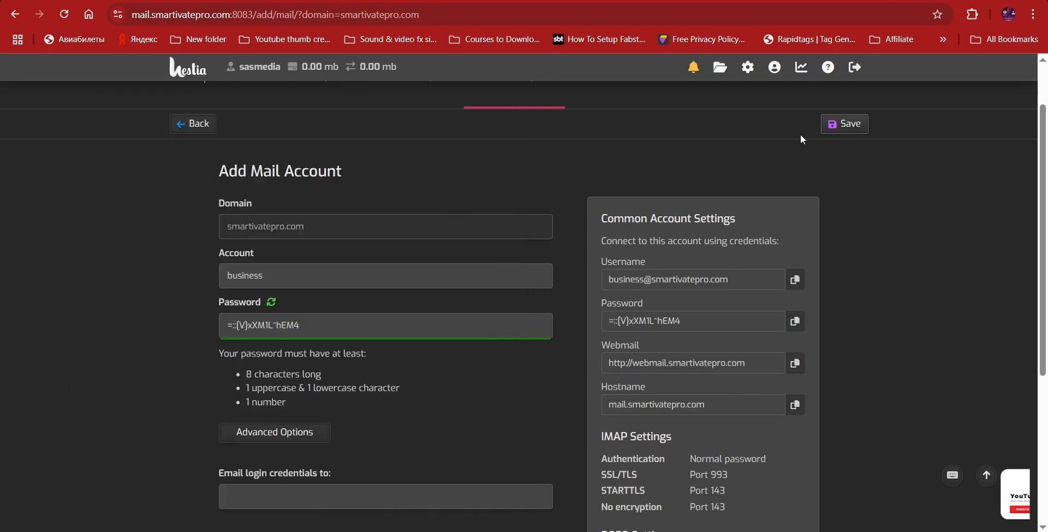
click(850, 129)
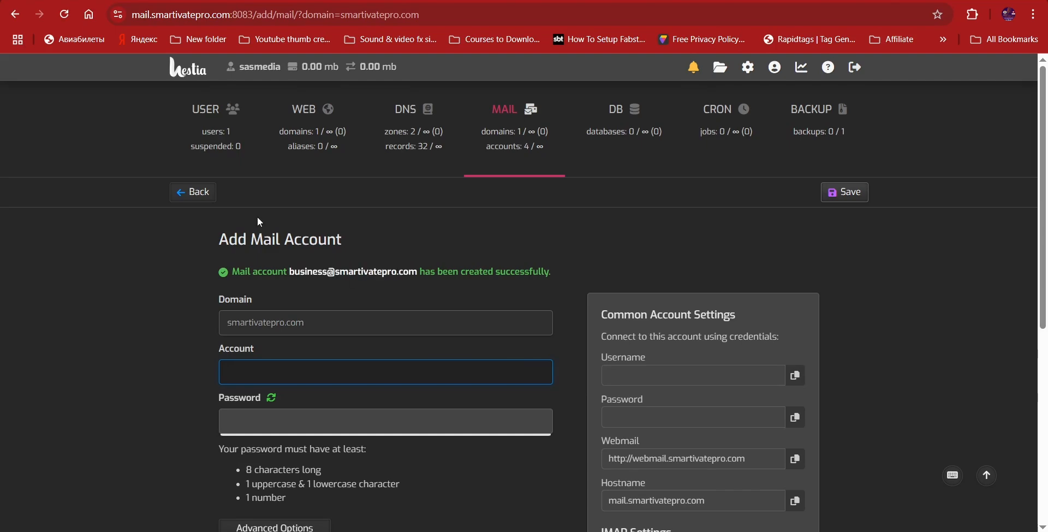
click(187, 200)
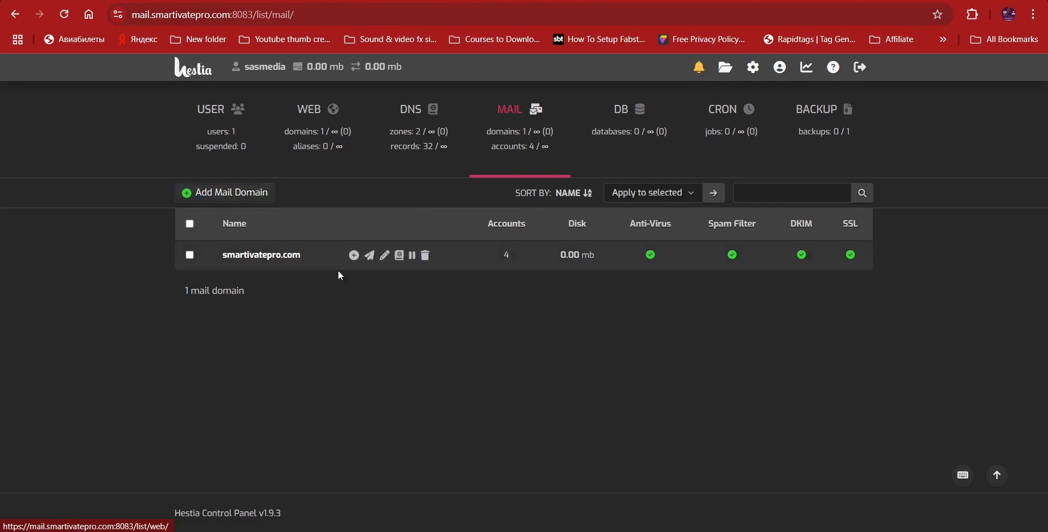
Open the webmail login page for smartivatepro.com and bring up the Notepad note holding the account credentials
mouse_move(333, 256)
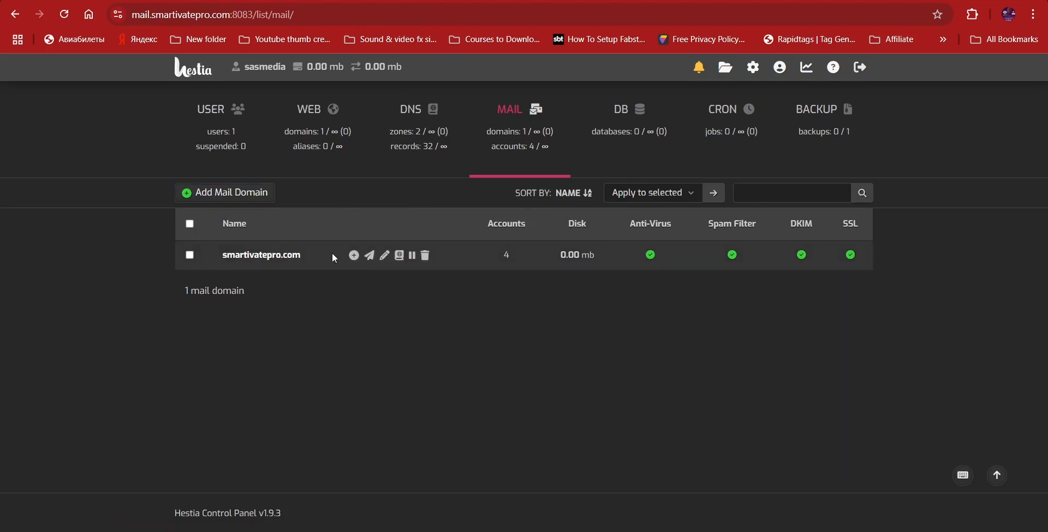
click(369, 258)
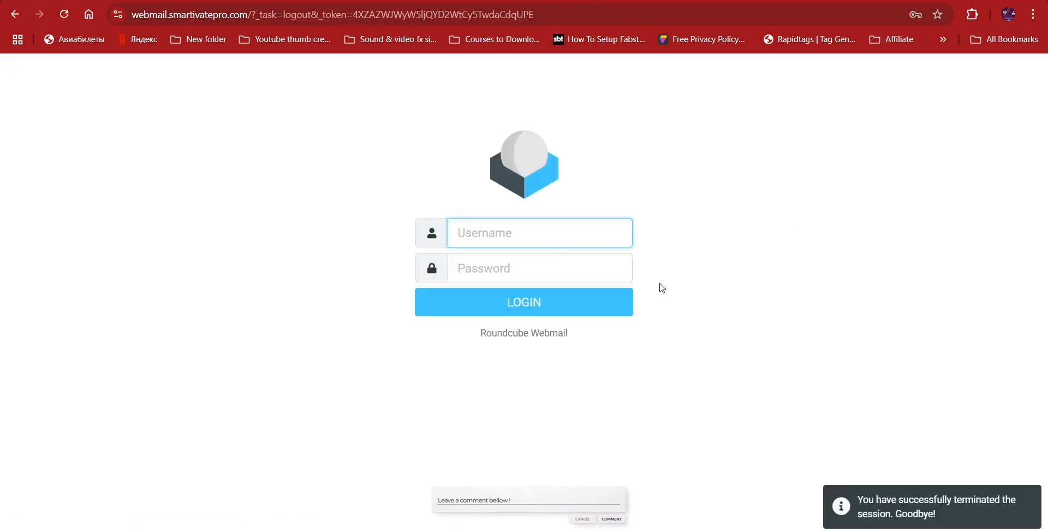
click(517, 531)
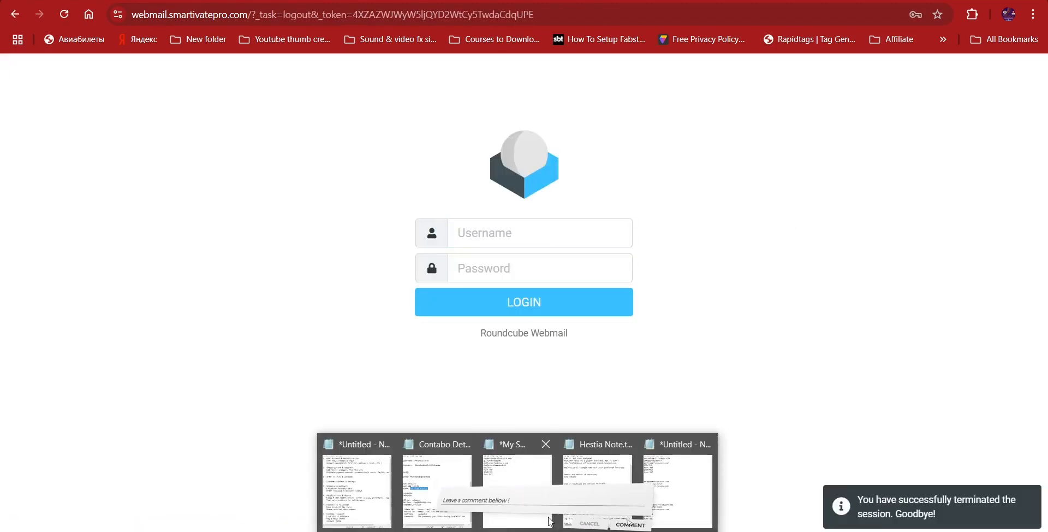
click(679, 474)
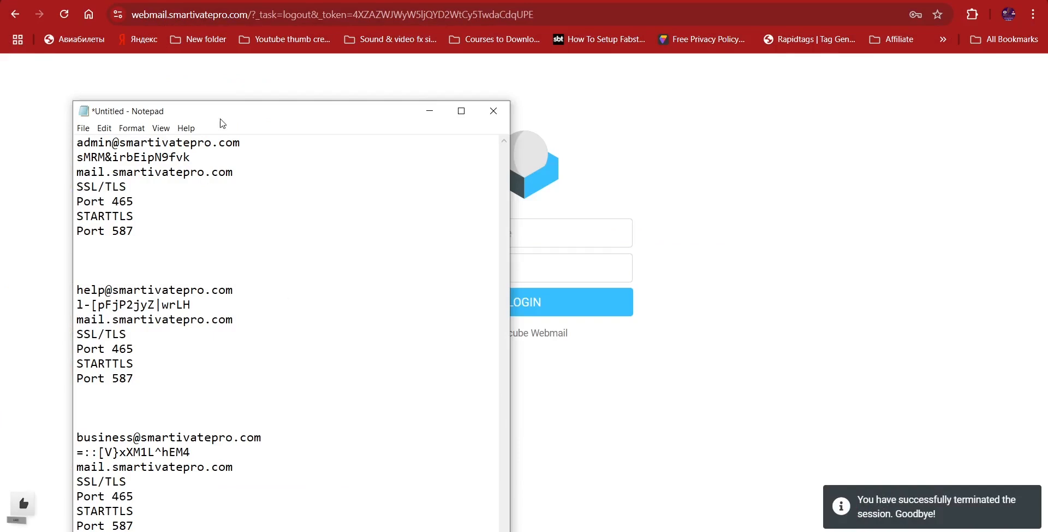
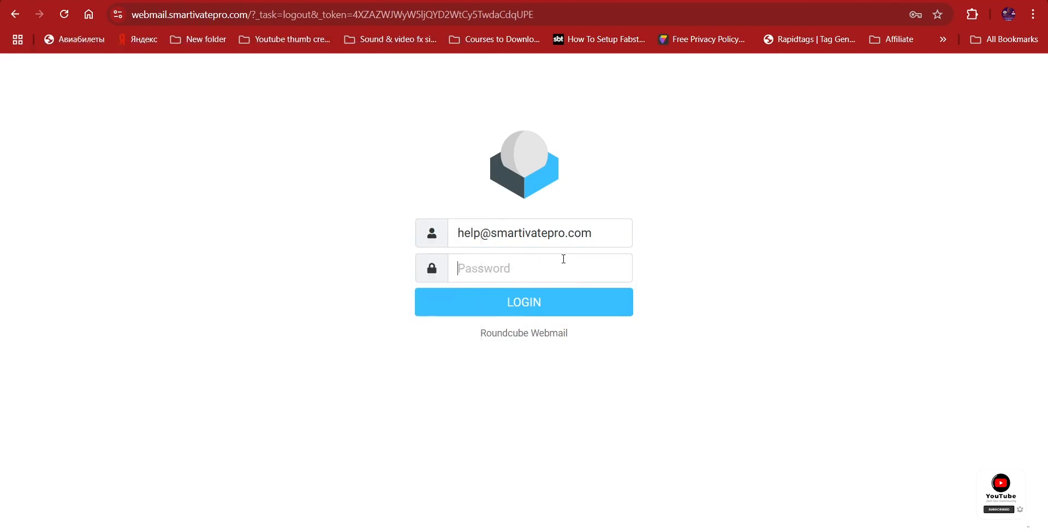
Sign in to the help account's webmail by entering its account password, check the mailbox address shown, and log out again
key(ctrl+v)
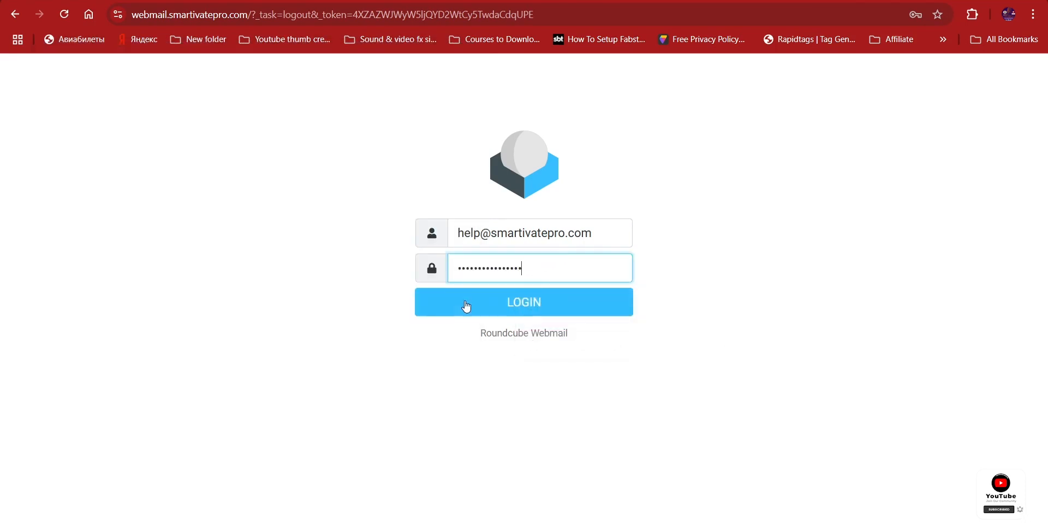
click(496, 303)
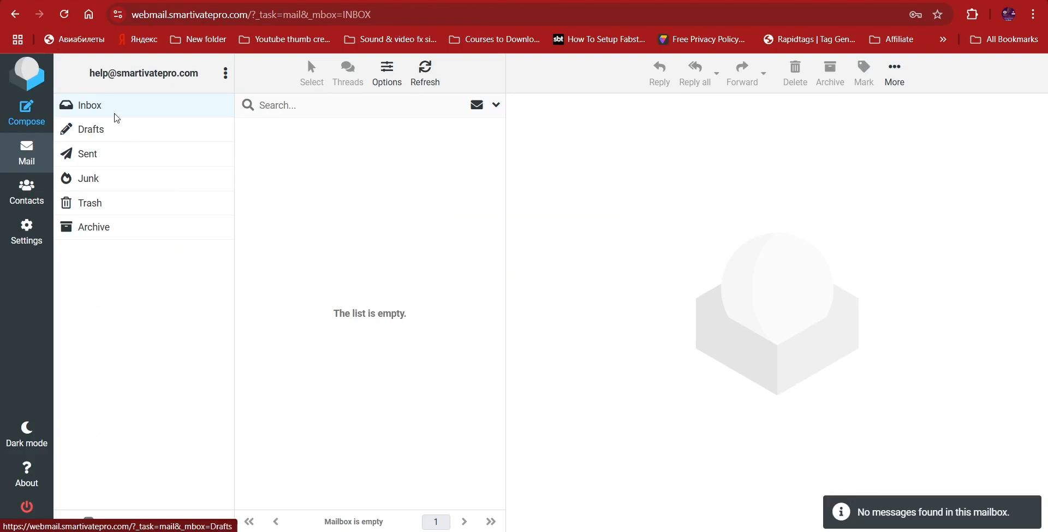
drag(89, 76, 208, 74)
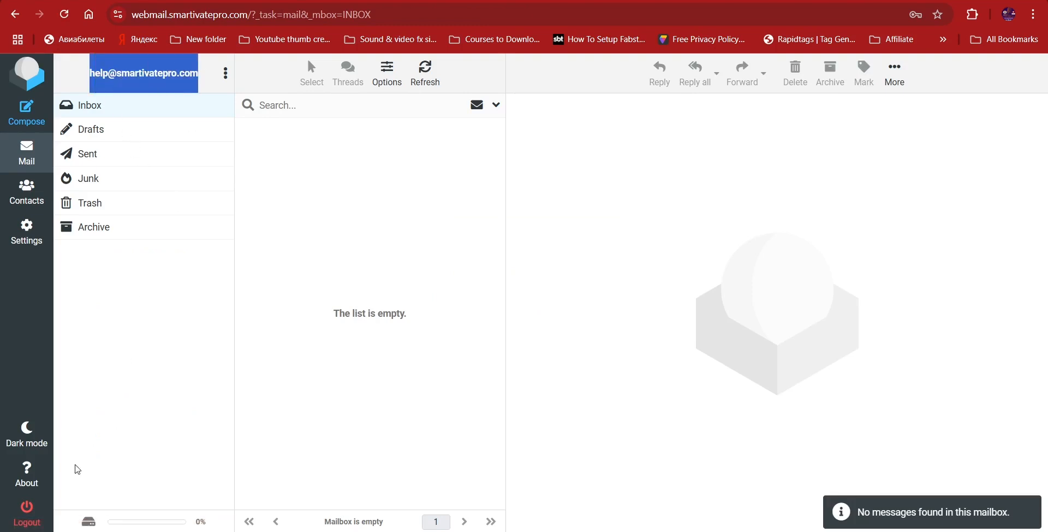
click(24, 523)
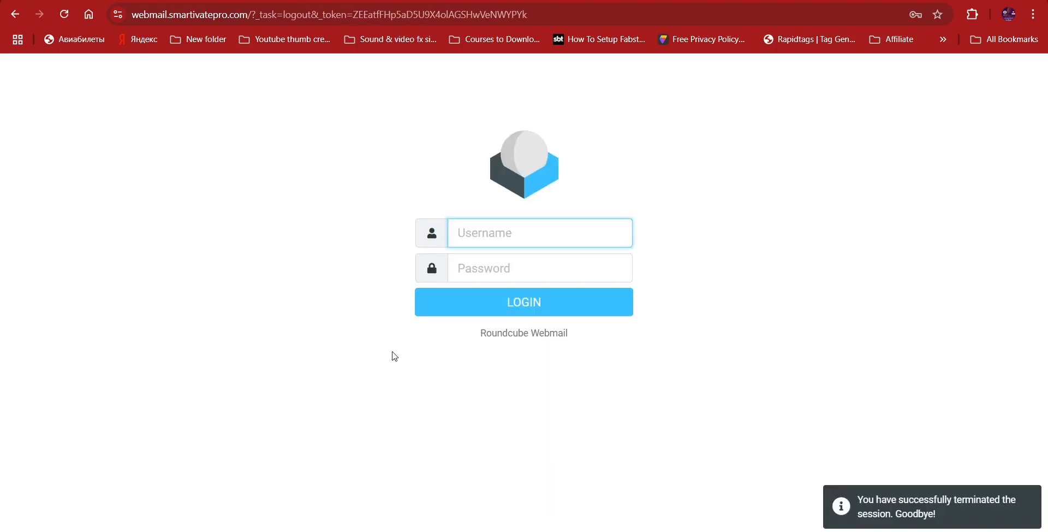
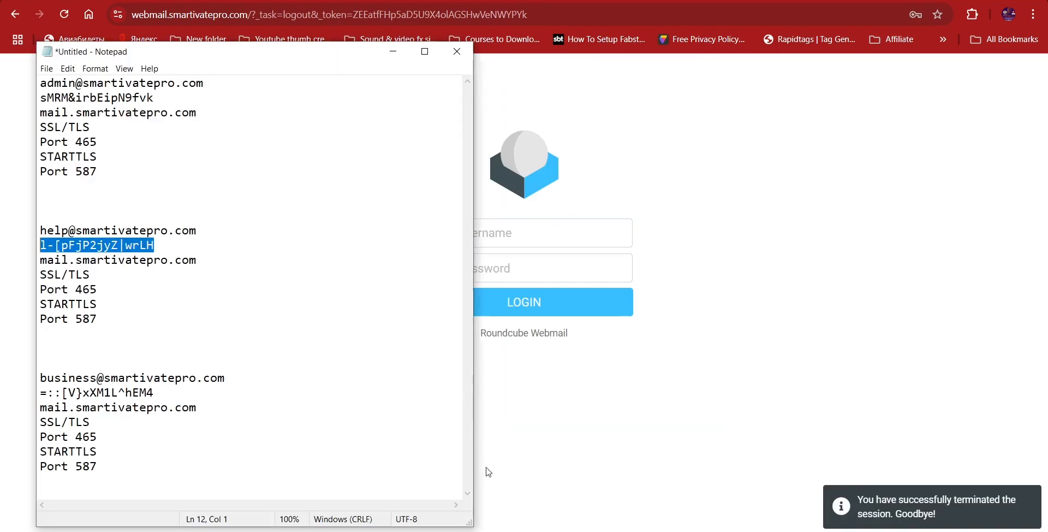
Select the business account's full e-mail address in the Notepad credentials list
drag(234, 379, 33, 379)
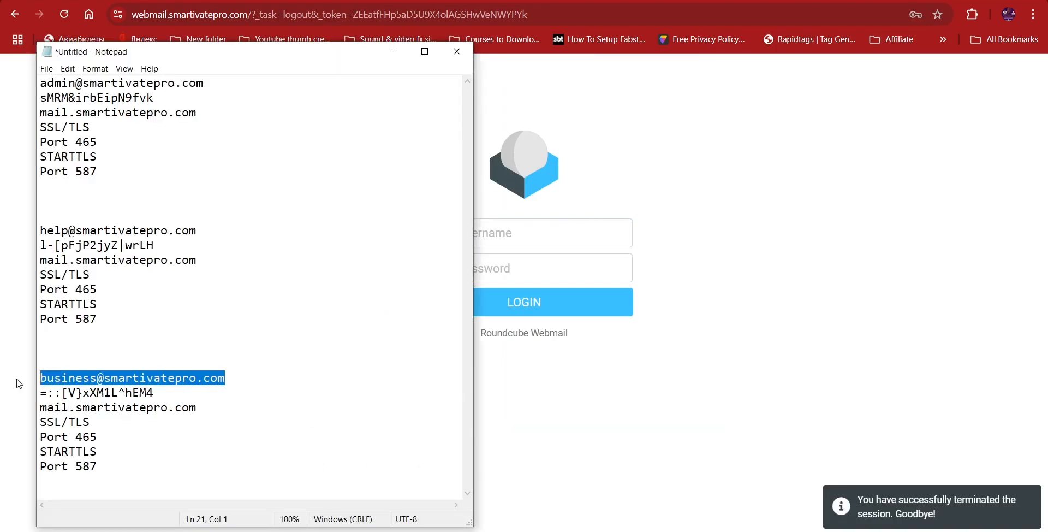
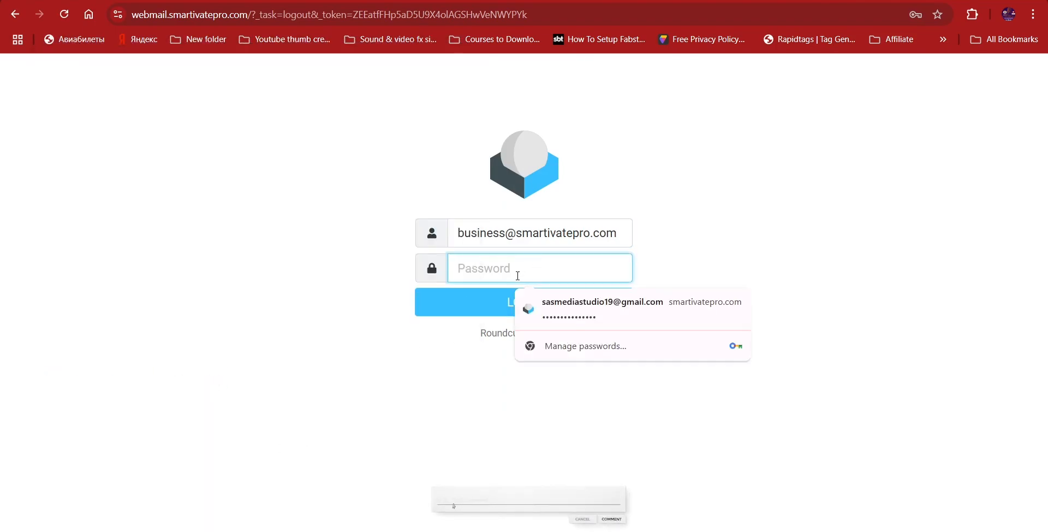
Sign in to the business account's webmail with its account password and open the identities settings
key(ctrl+v)
click(519, 312)
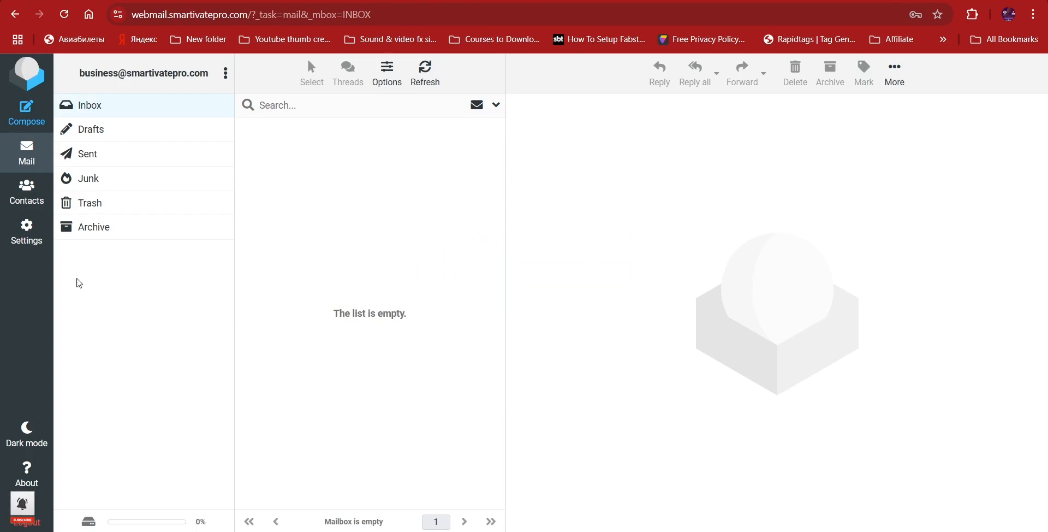
click(29, 239)
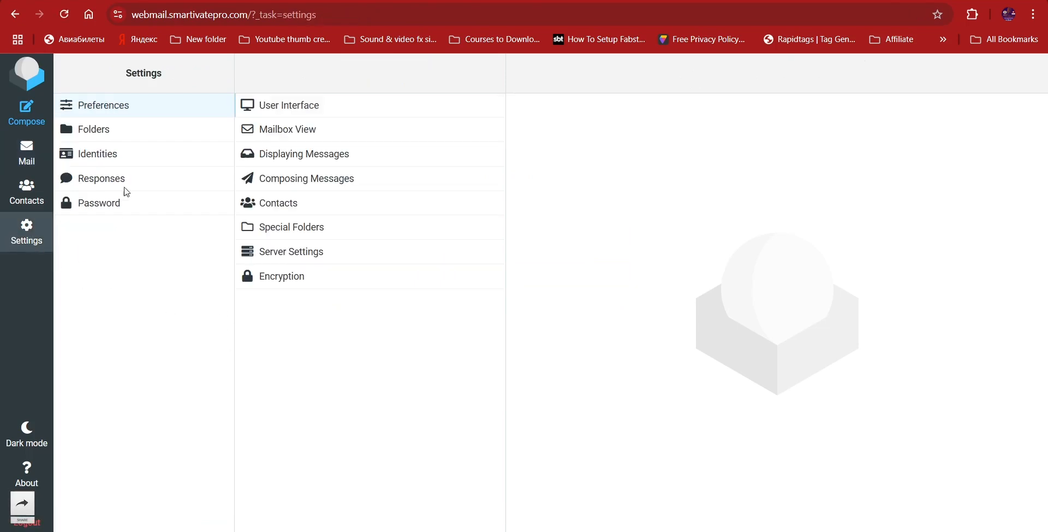
click(99, 158)
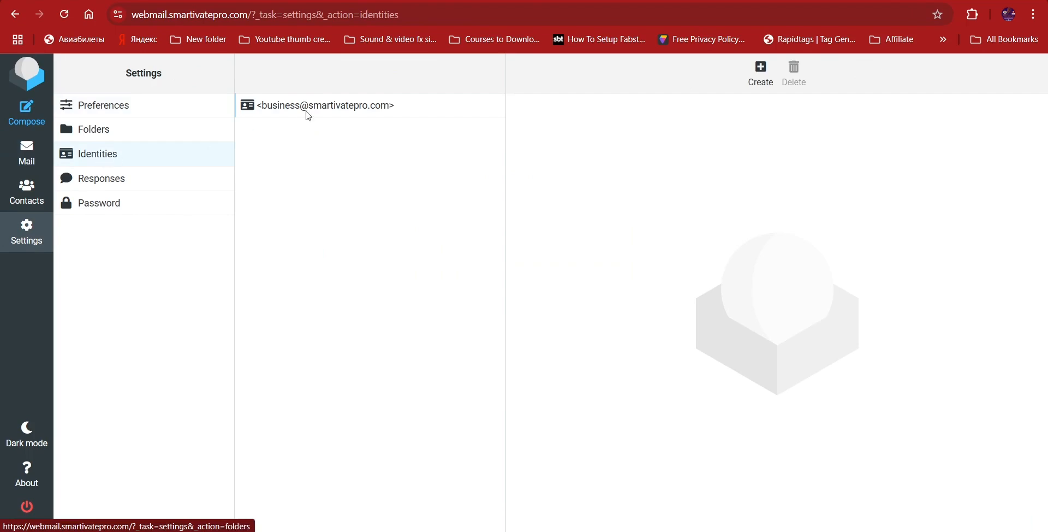
click(761, 76)
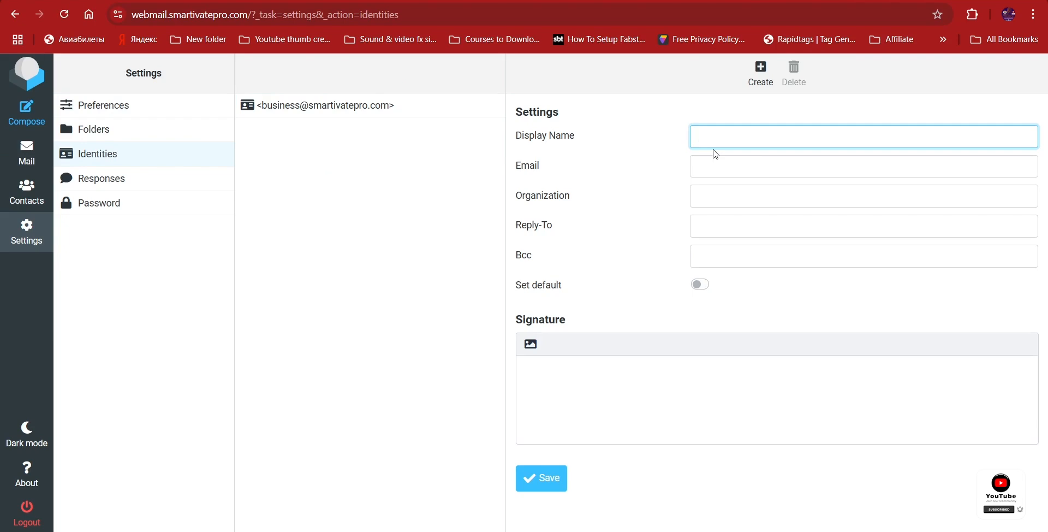
text(Sasmedia)
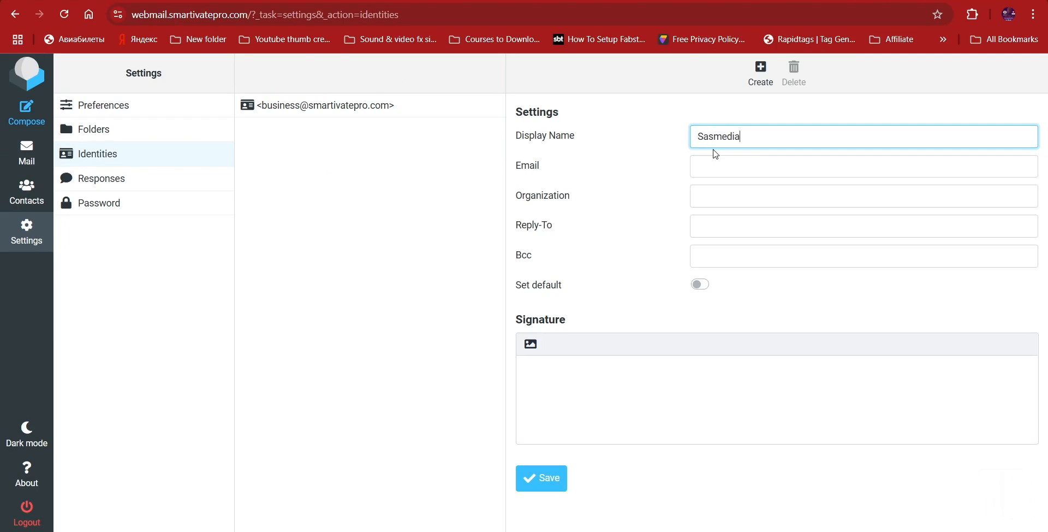
click(741, 163)
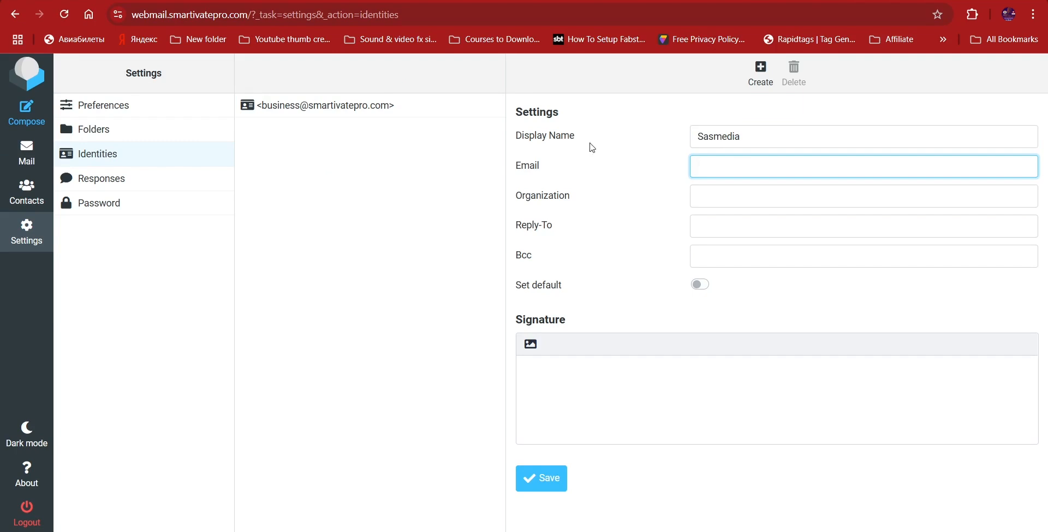
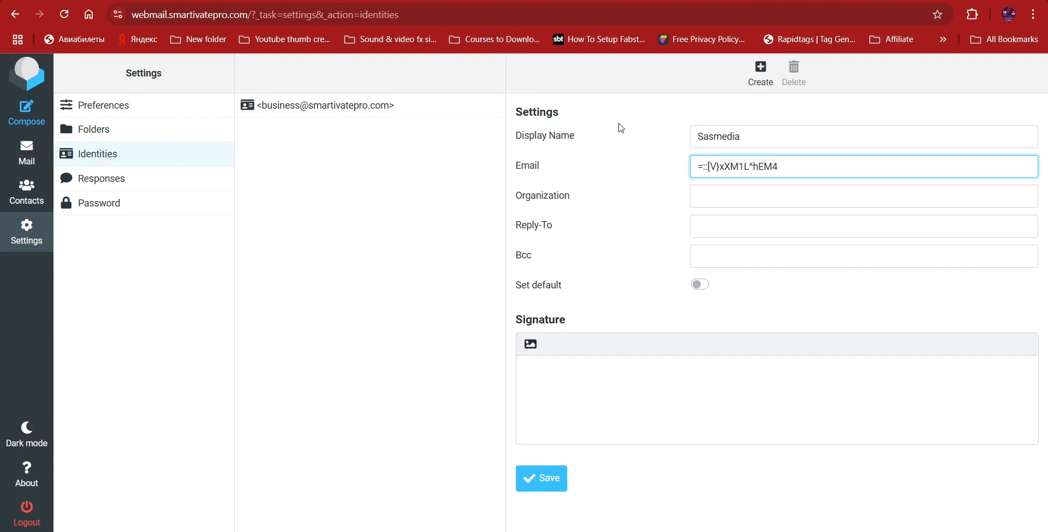
key(ctrl+z)
Open the existing business identity and set its display name to Sasmedia
click(393, 108)
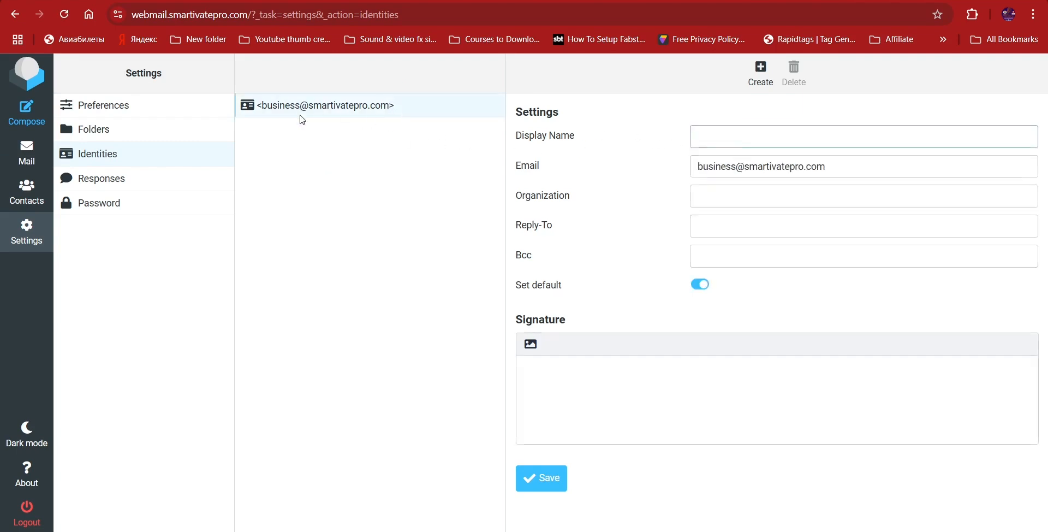
click(757, 163)
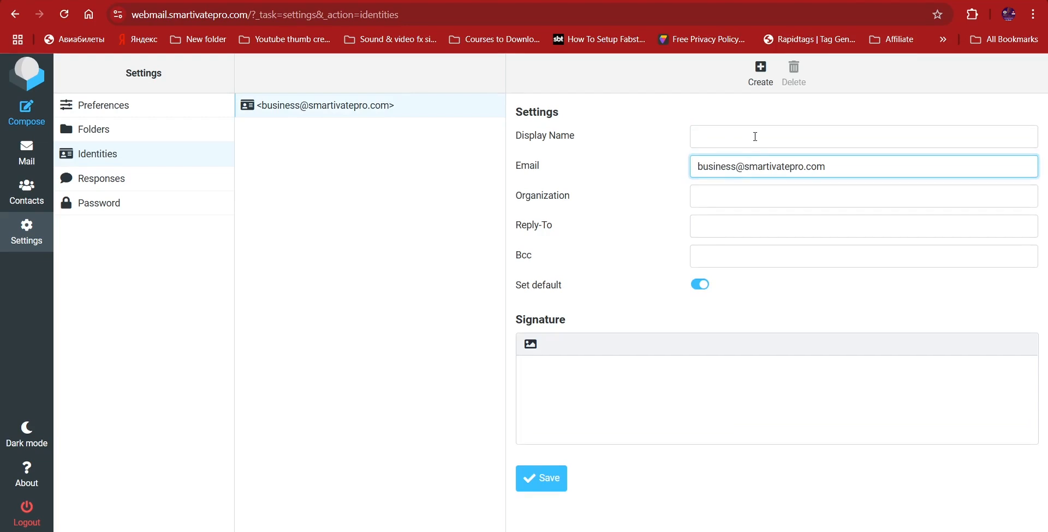
click(756, 136)
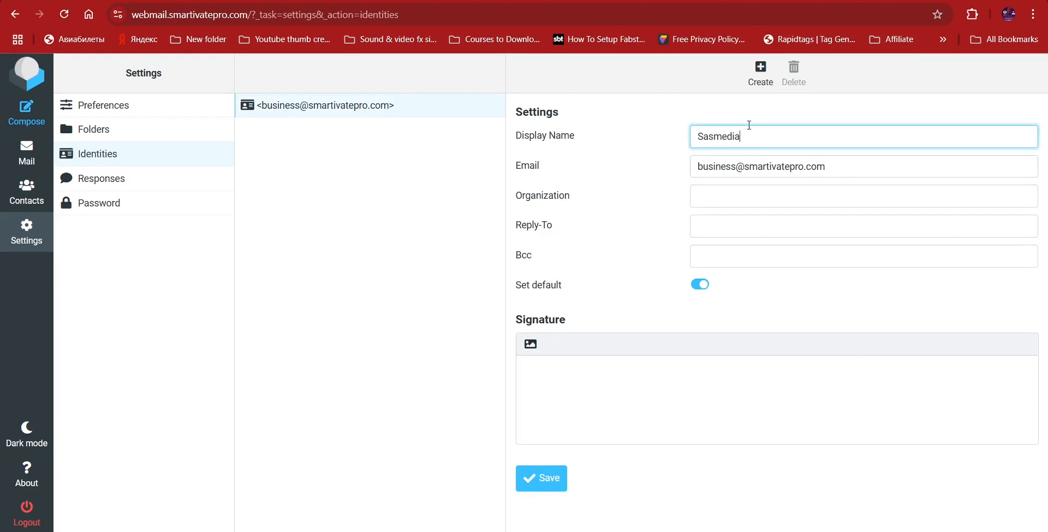
drag(752, 142, 674, 148)
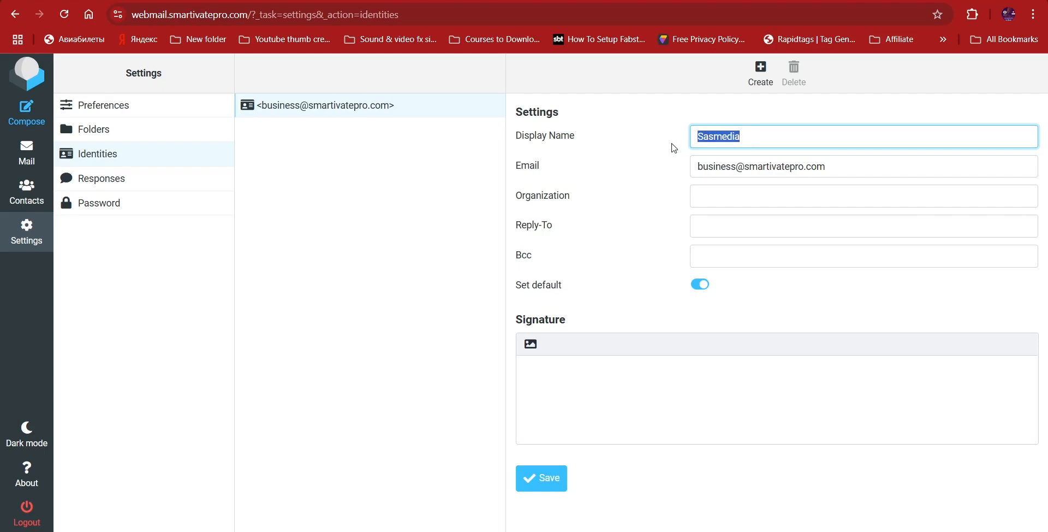
Copy the identity's own e-mail address into its Reply-To field and save the identity
click(793, 163)
triple_click(806, 172)
key(ctrl+c)
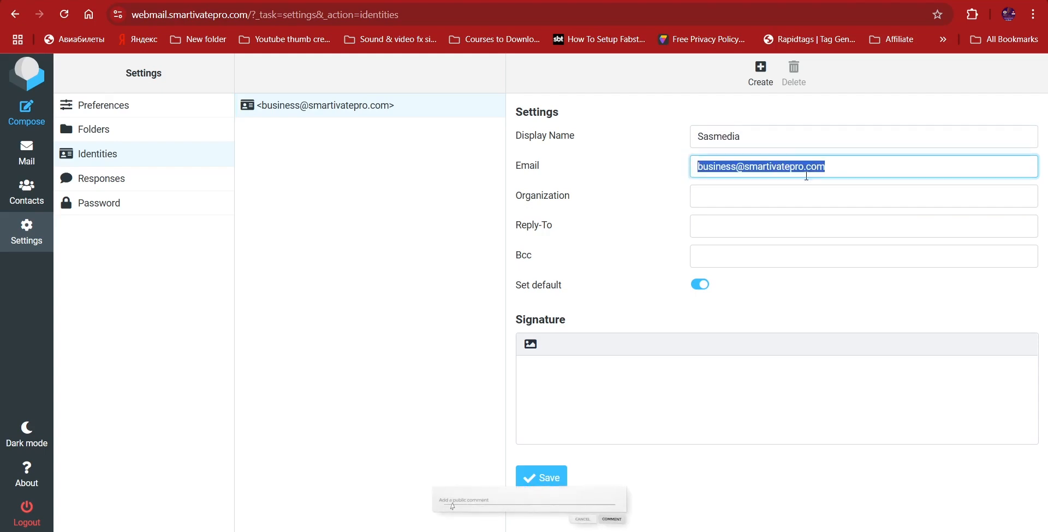
click(715, 230)
drag(521, 227, 580, 236)
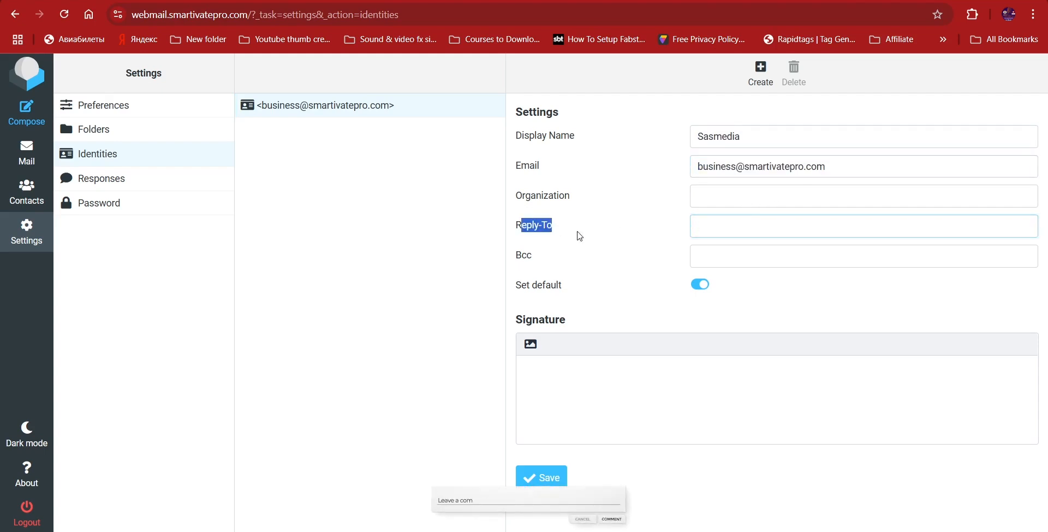
click(753, 233)
key(ctrl+v)
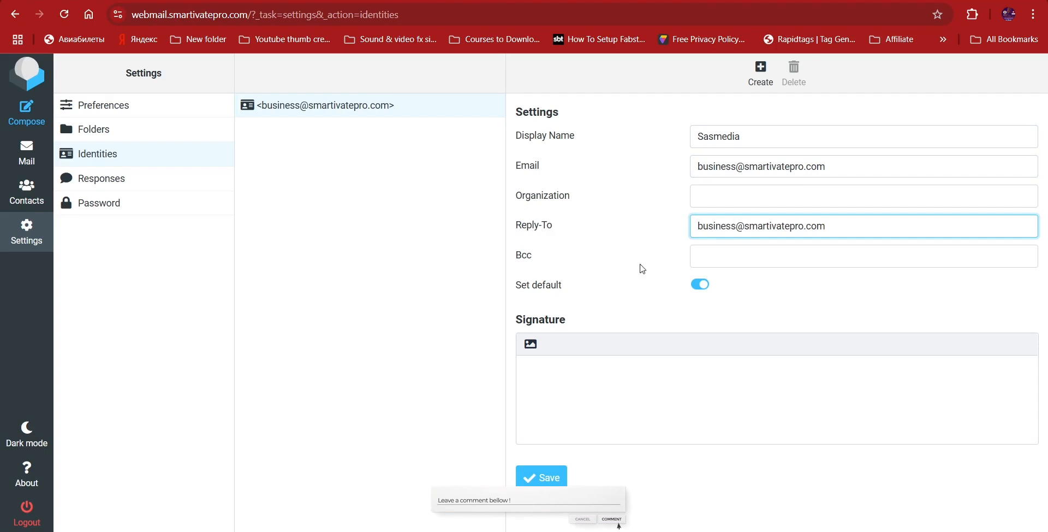
click(539, 478)
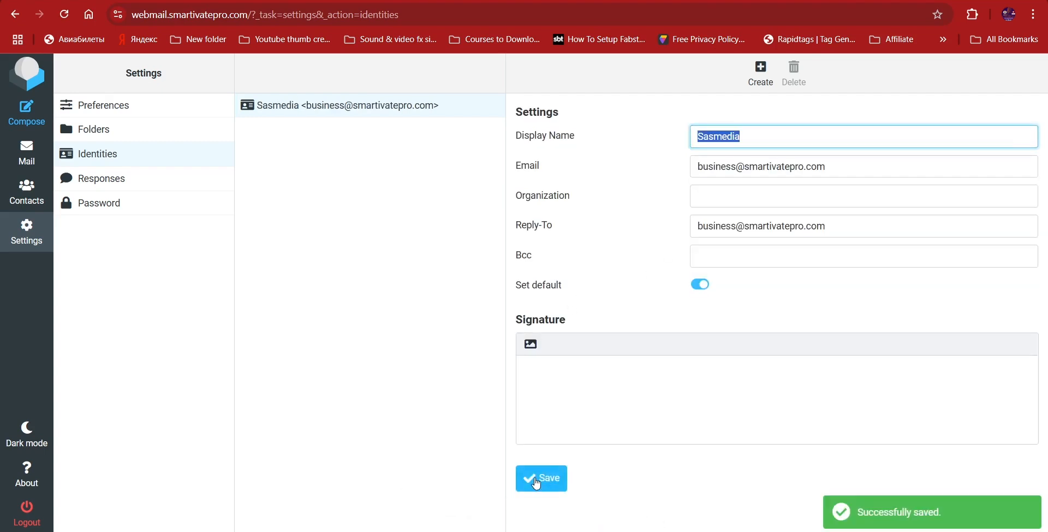
drag(858, 511, 953, 511)
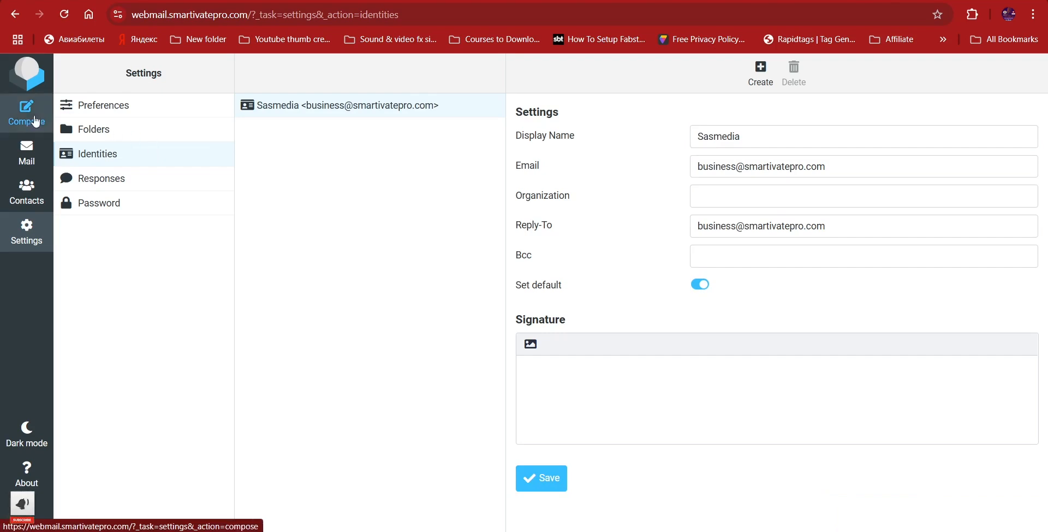
Start a new message and enter the personal Gmail address as the recipient
click(28, 119)
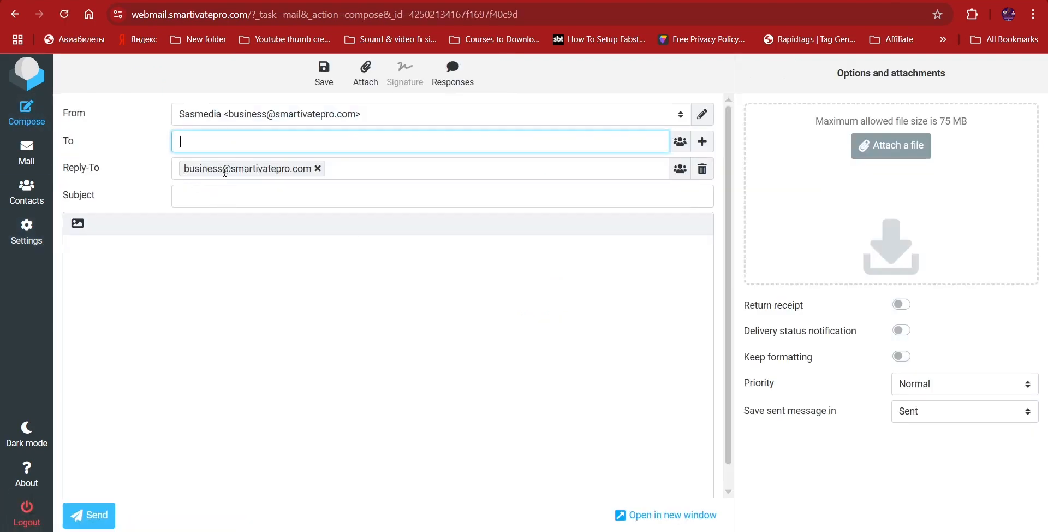
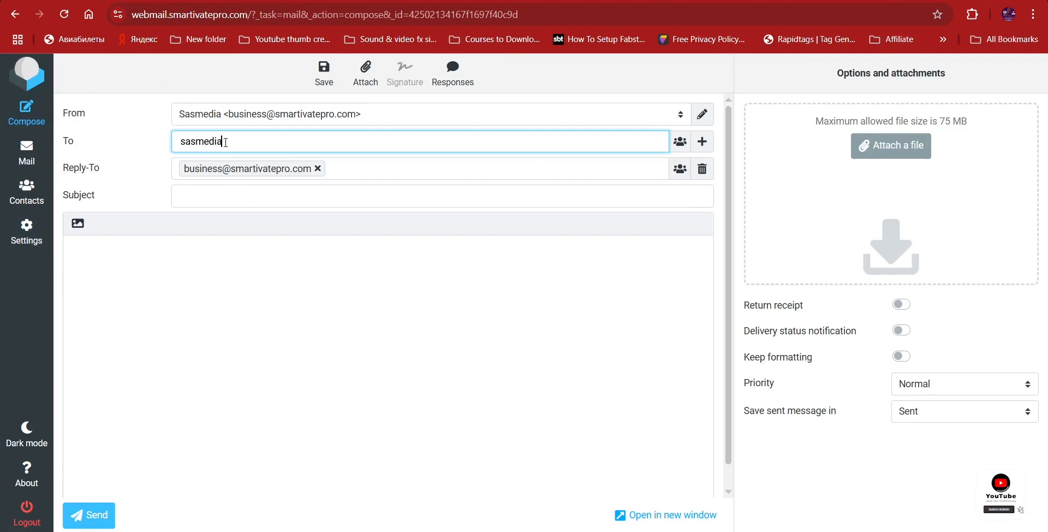
key(comma)
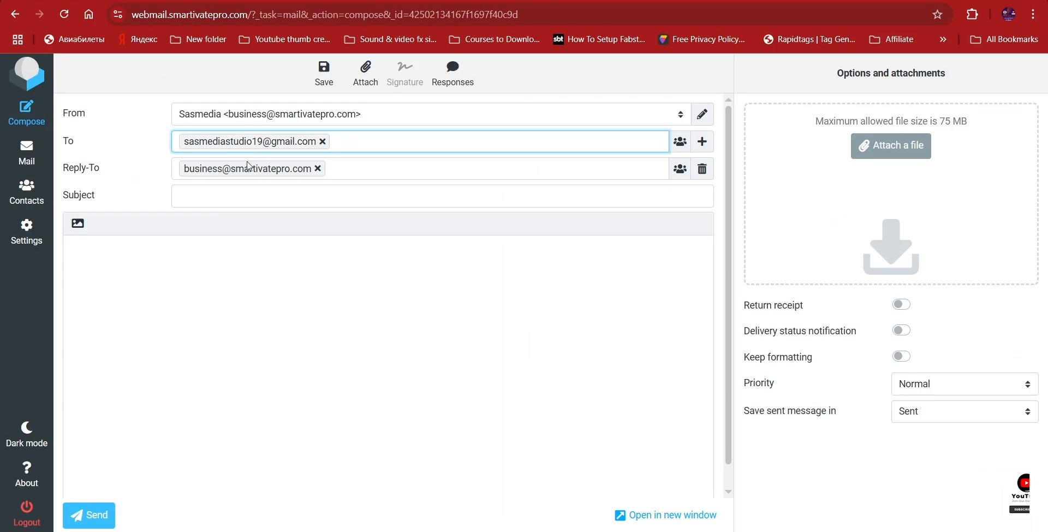
Give the message the subject "just a test" and the body text "We are just testing this webmail"
click(222, 194)
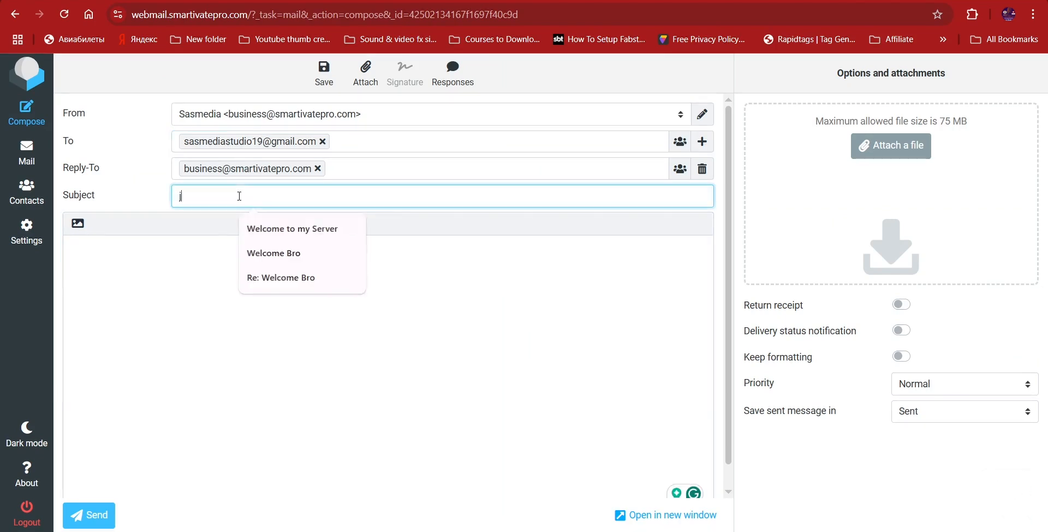
text(just a test)
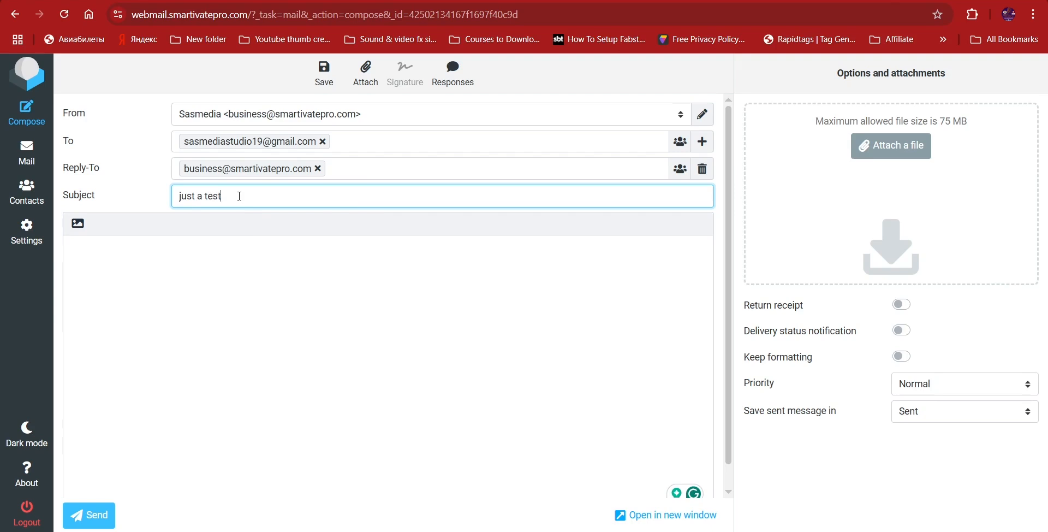
click(218, 275)
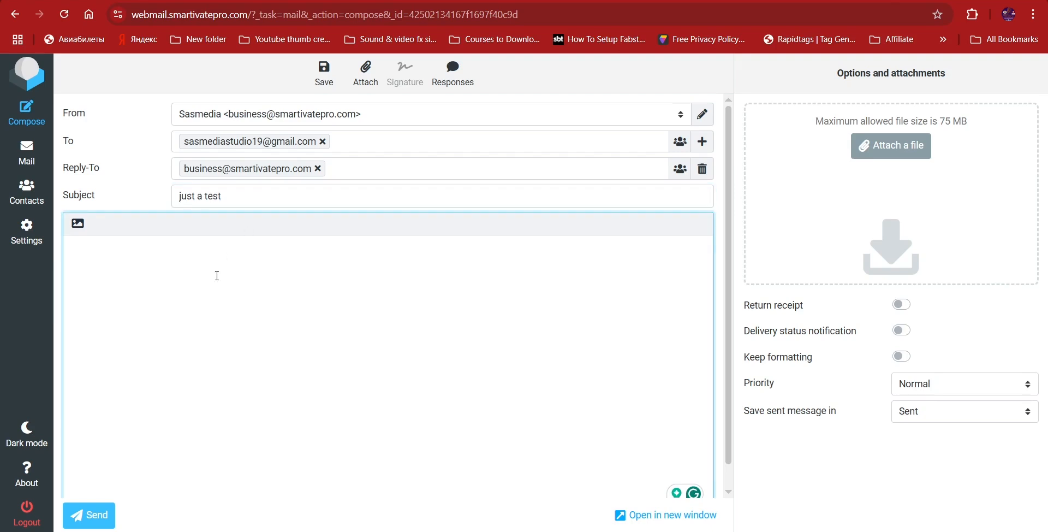
text(We are just testing this webmail)
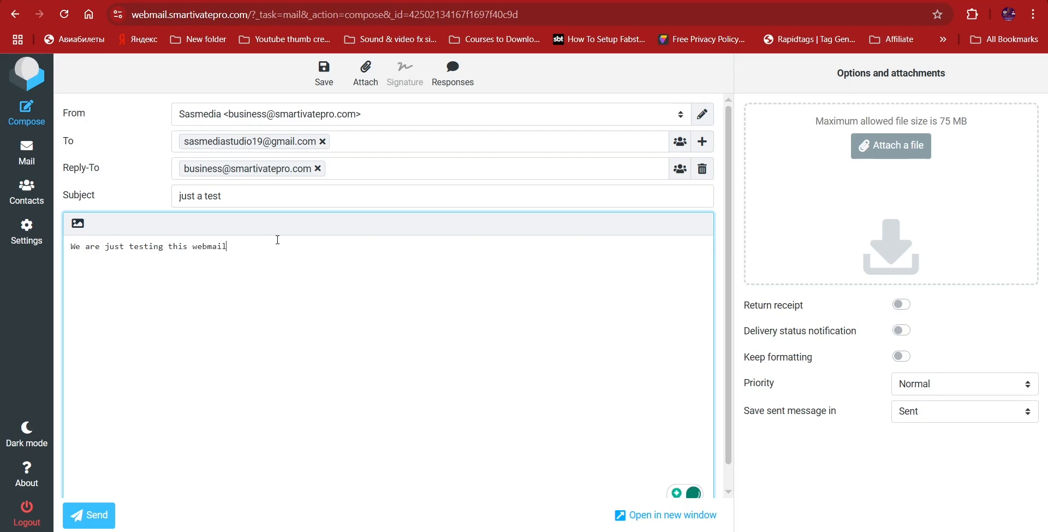
drag(276, 246, 33, 243)
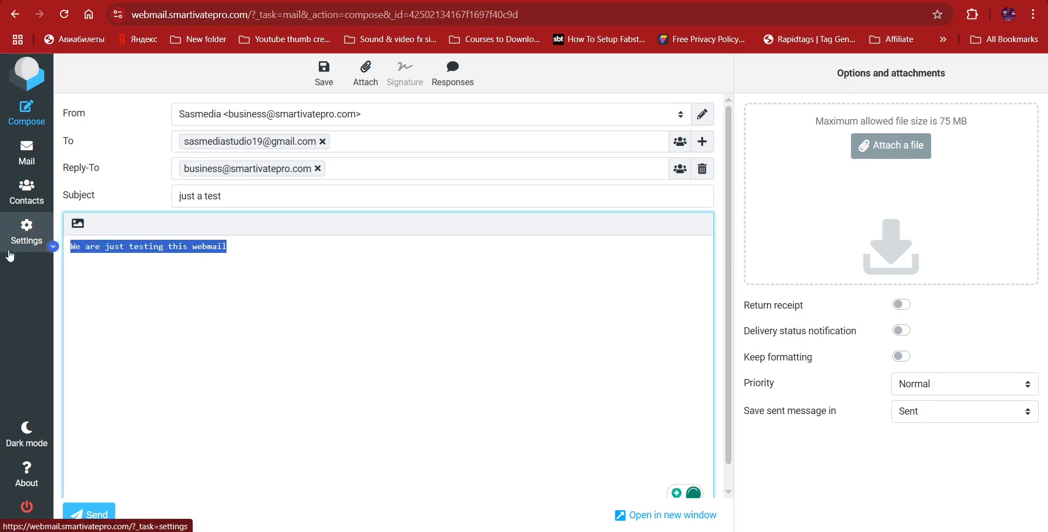
click(290, 270)
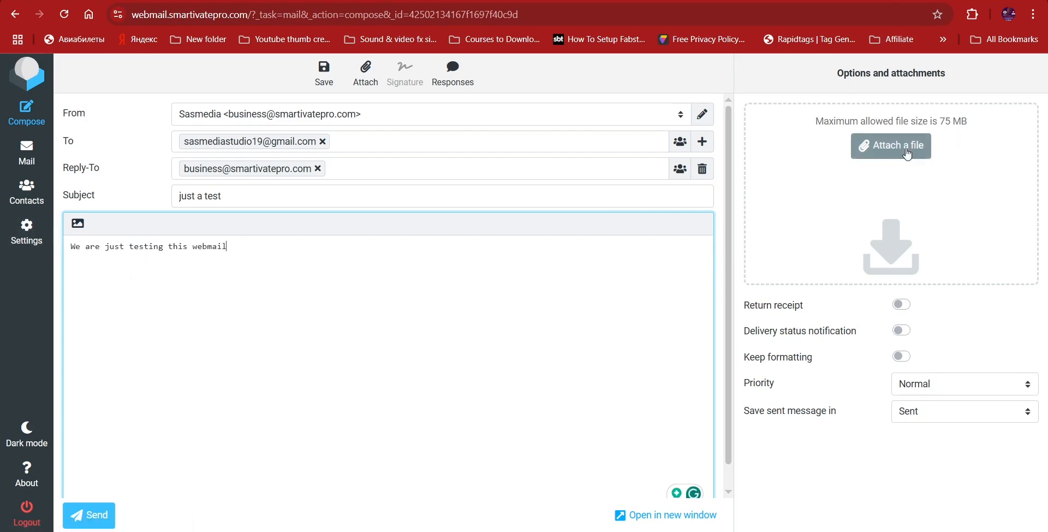
Send the test message without attaching any file
click(900, 152)
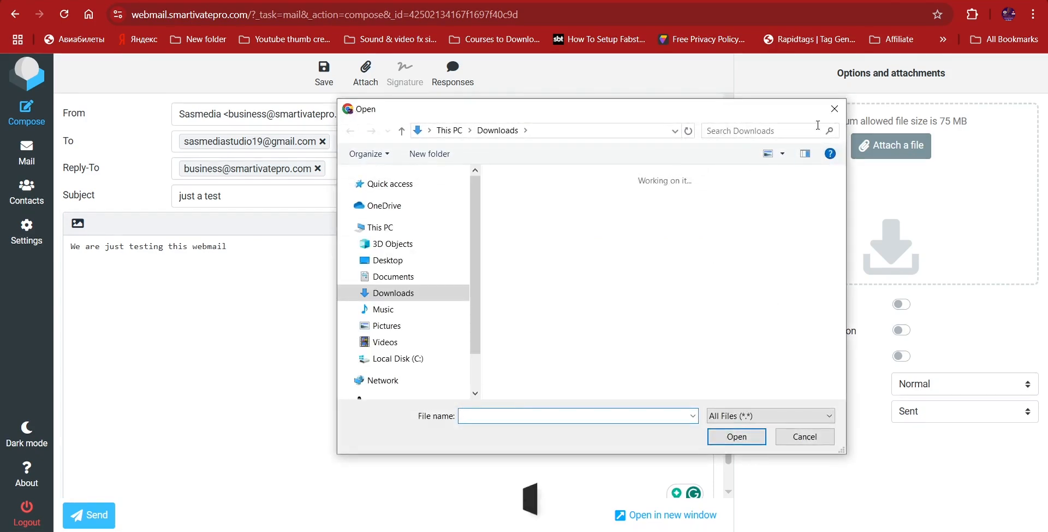
key(Escape)
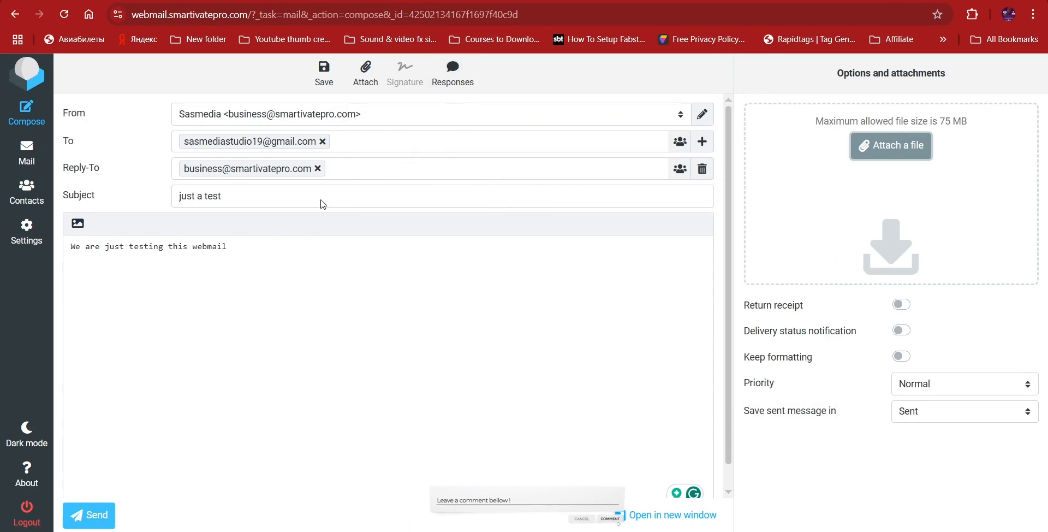
click(73, 514)
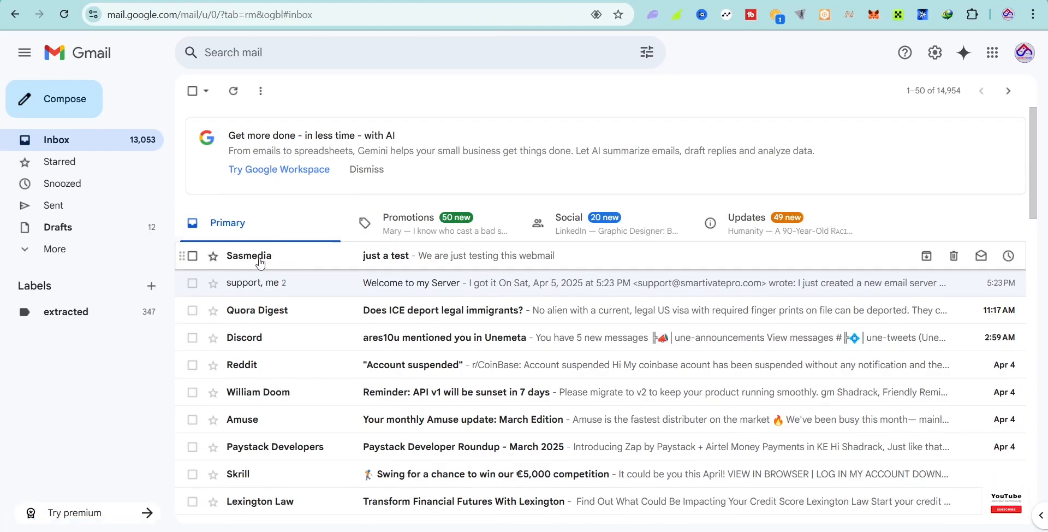
Switch to the Gmail inbox, open the "just a test" message from Sasmedia and check its sender, subject and body
click(424, 266)
drag(224, 162, 270, 162)
mouse_move(243, 188)
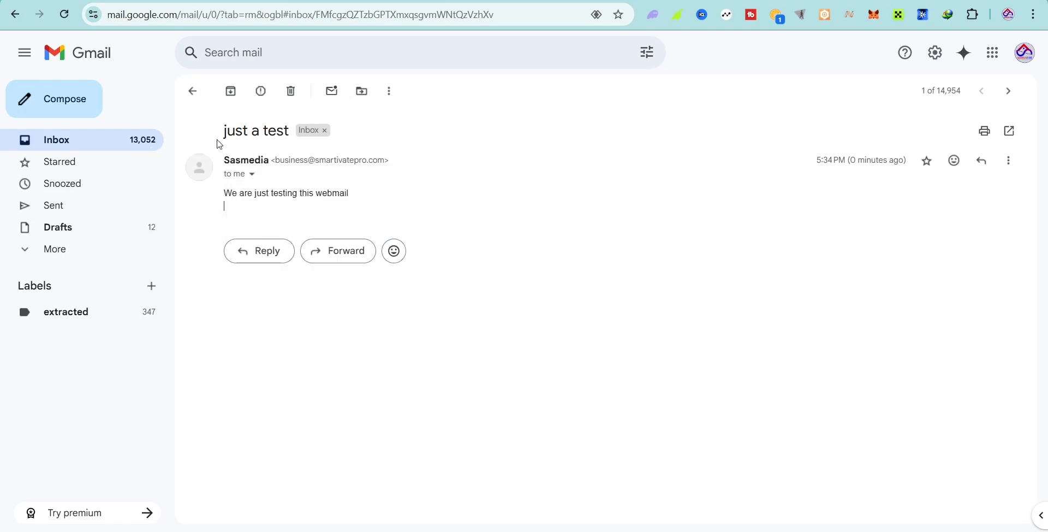
drag(217, 143, 298, 132)
drag(218, 207, 358, 196)
click(345, 204)
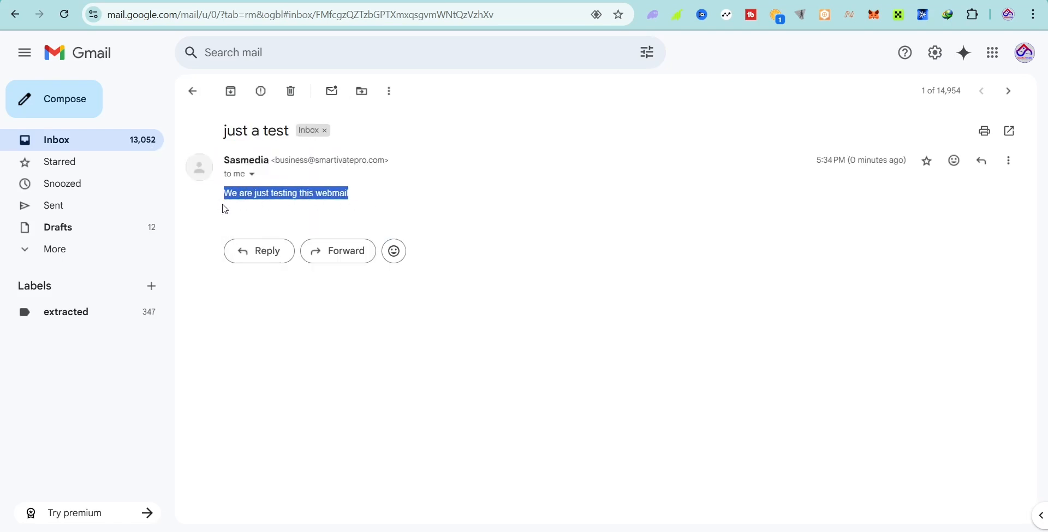